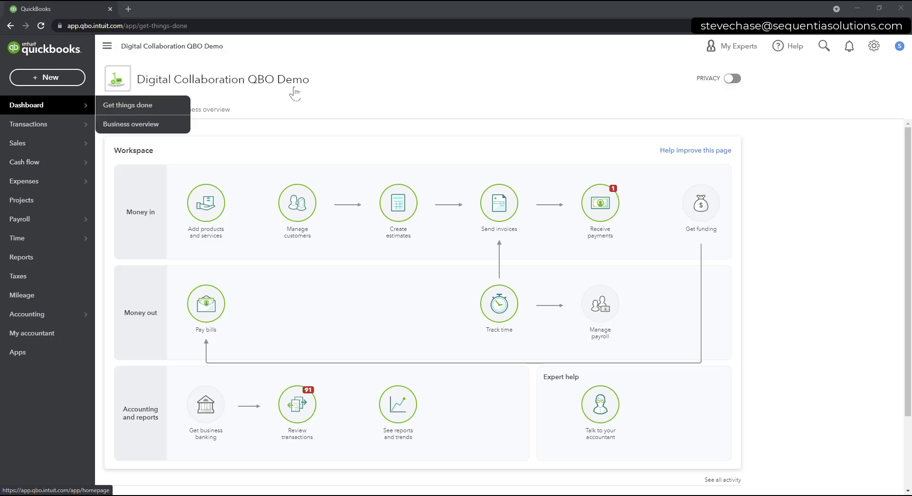
- View the business overview dashboard and open the cash flow planner to check today's balance
click(215, 114)
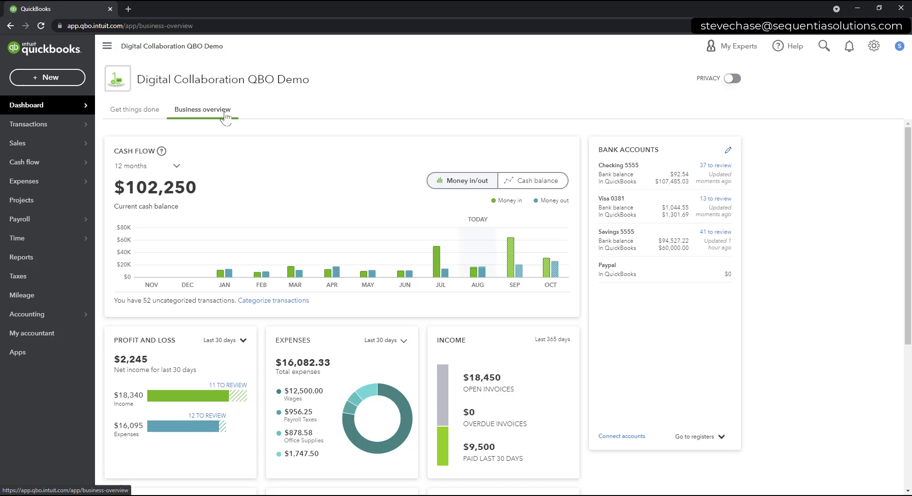
mouse_move(30, 166)
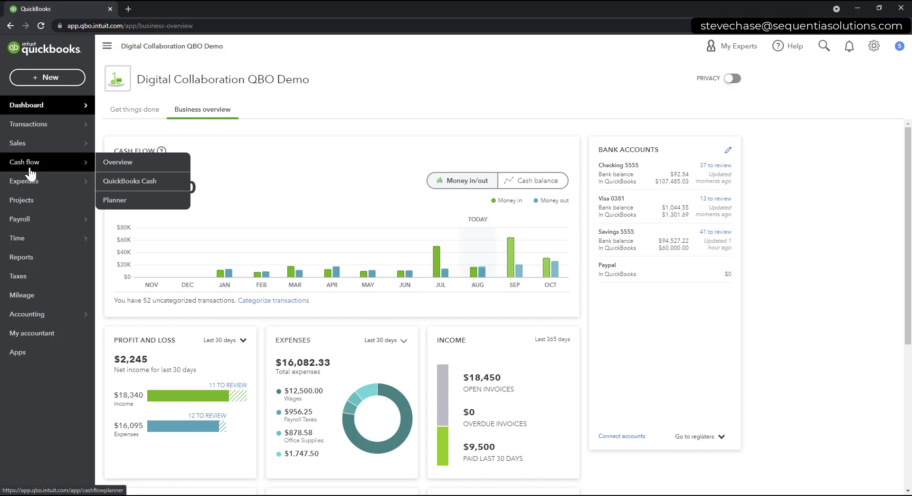
click(125, 204)
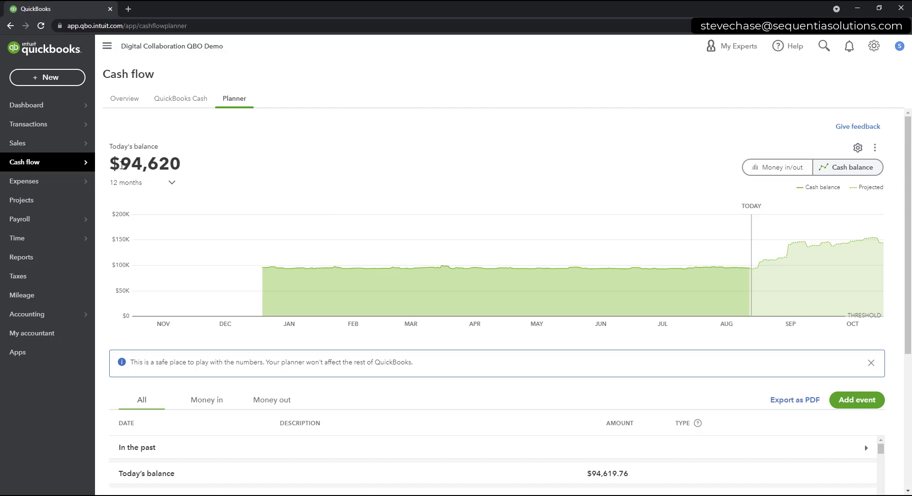
drag(122, 164, 178, 160)
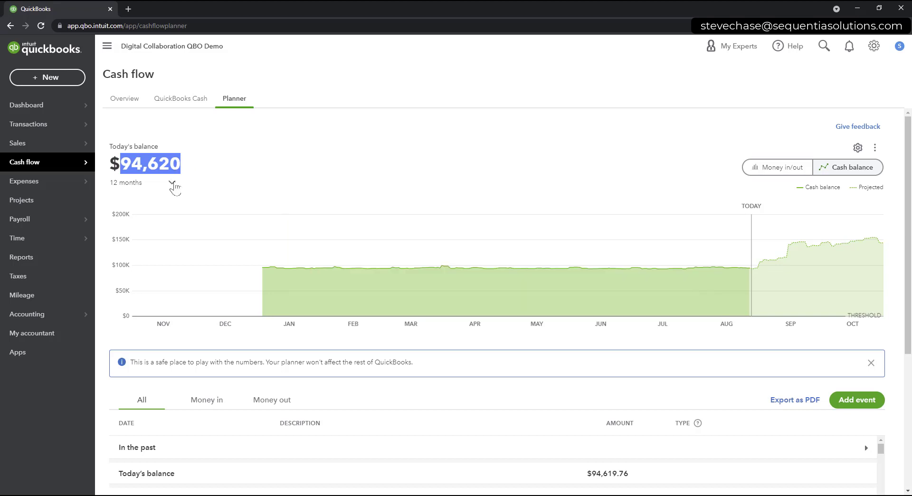
- View the cash balance chart over 24 months [BETA] and for This month
click(157, 185)
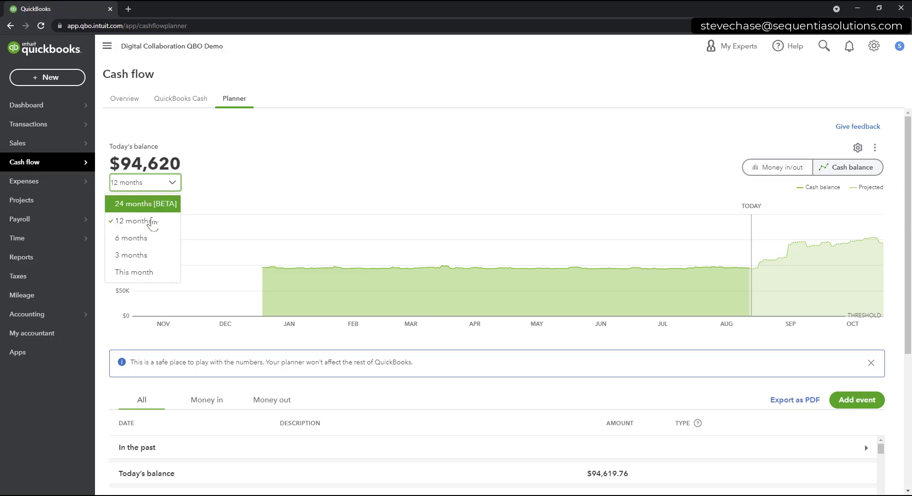
click(155, 205)
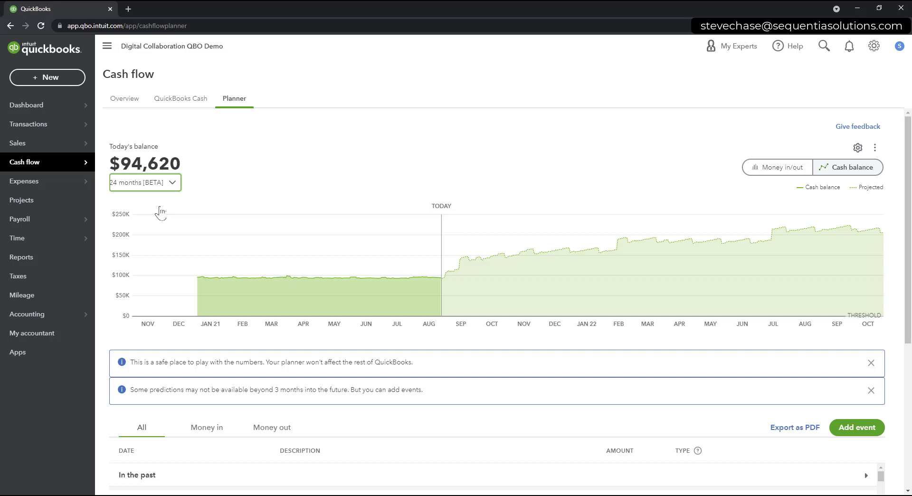
click(170, 185)
click(153, 271)
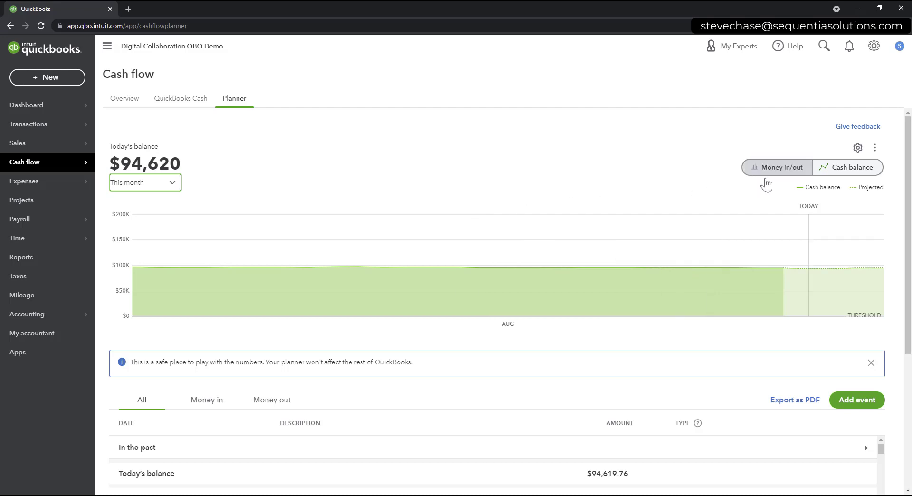
- Compare the Money in/out chart over 12 months with the Cash balance projection for the same period
click(841, 172)
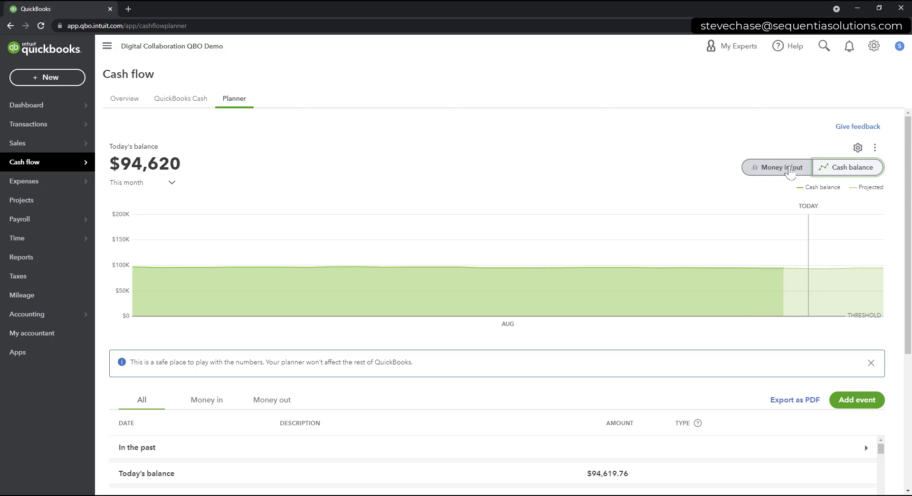
click(790, 171)
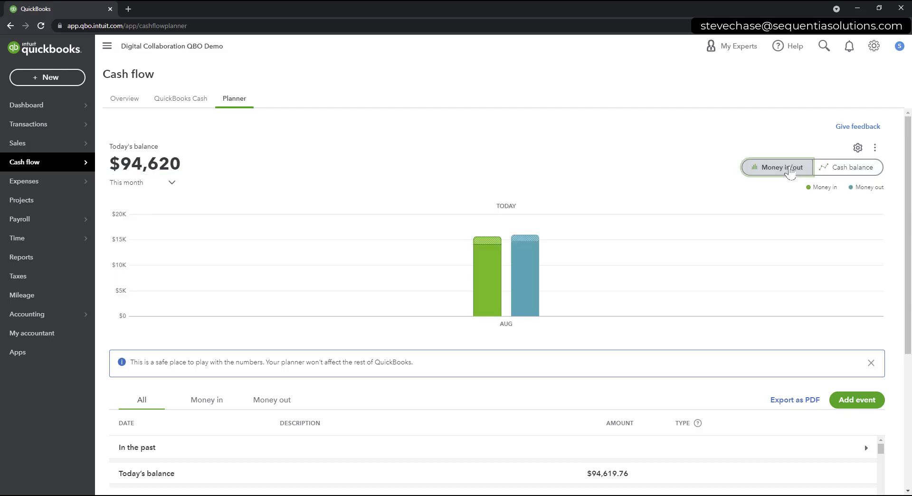
click(171, 184)
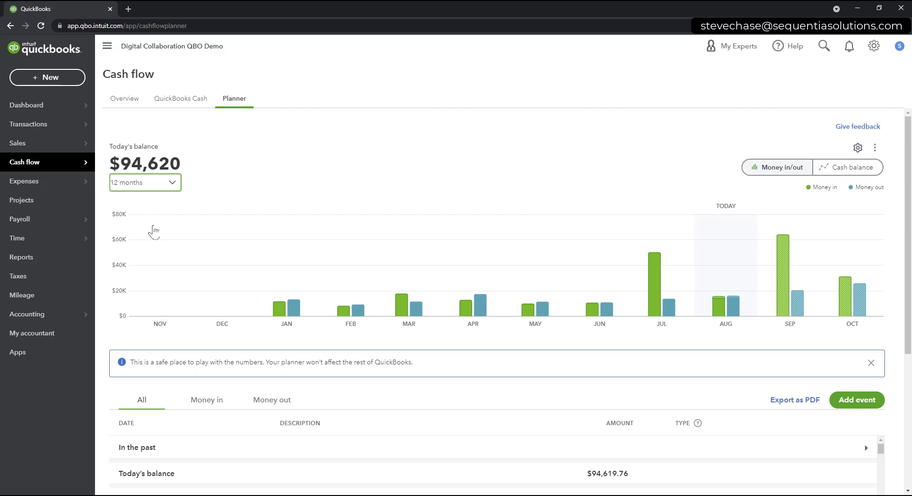
mouse_move(774, 296)
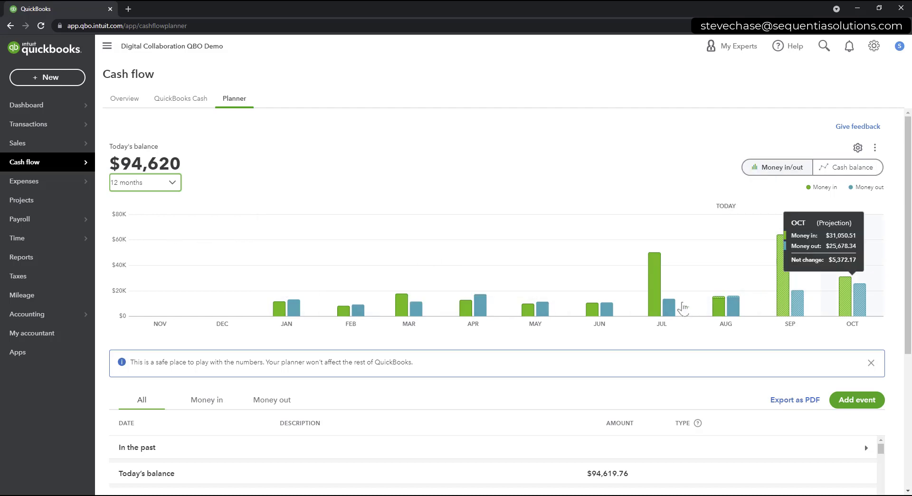
mouse_move(672, 308)
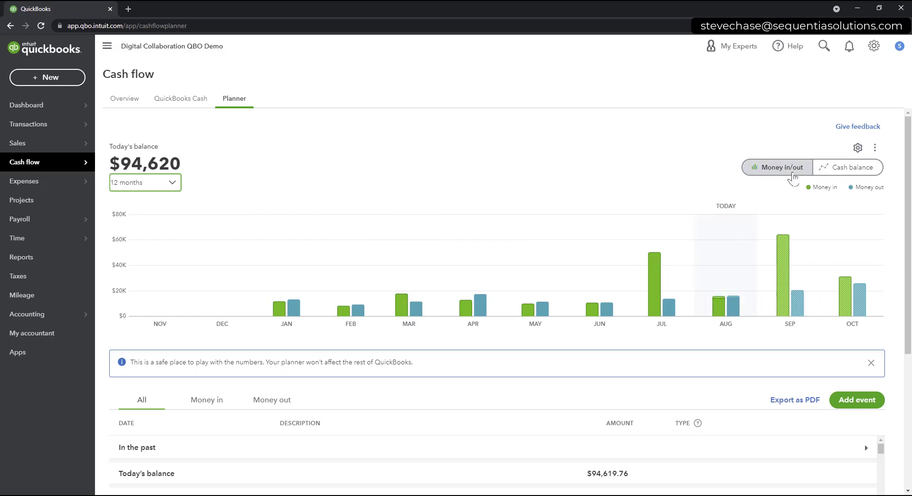
click(826, 169)
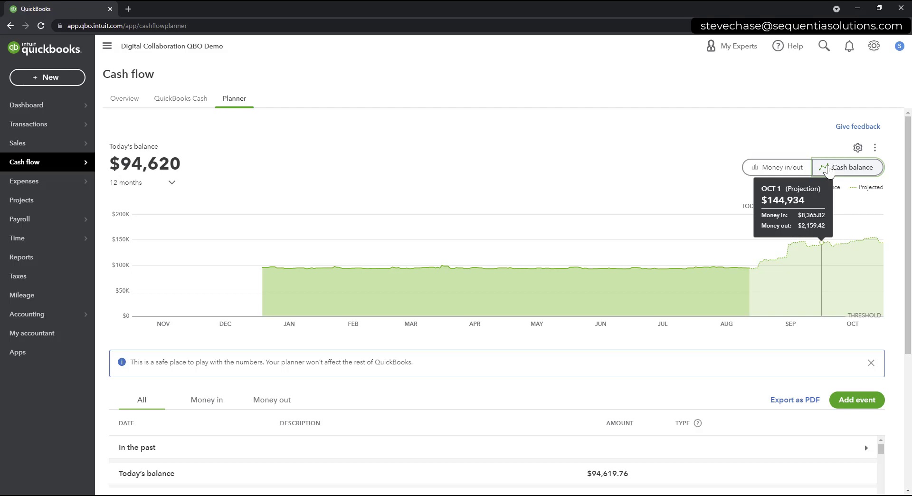
mouse_move(874, 317)
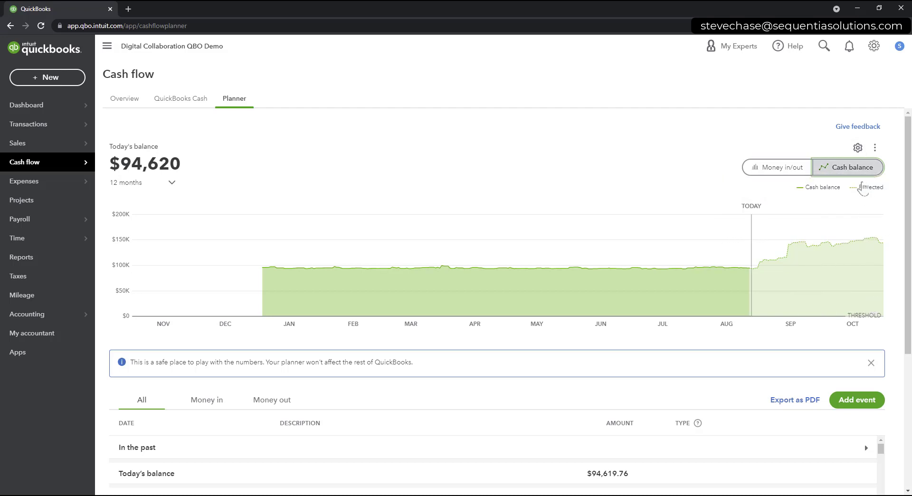
- Review the planner preferences, including linked accounts and the threshold amount, and close them without saving
click(858, 148)
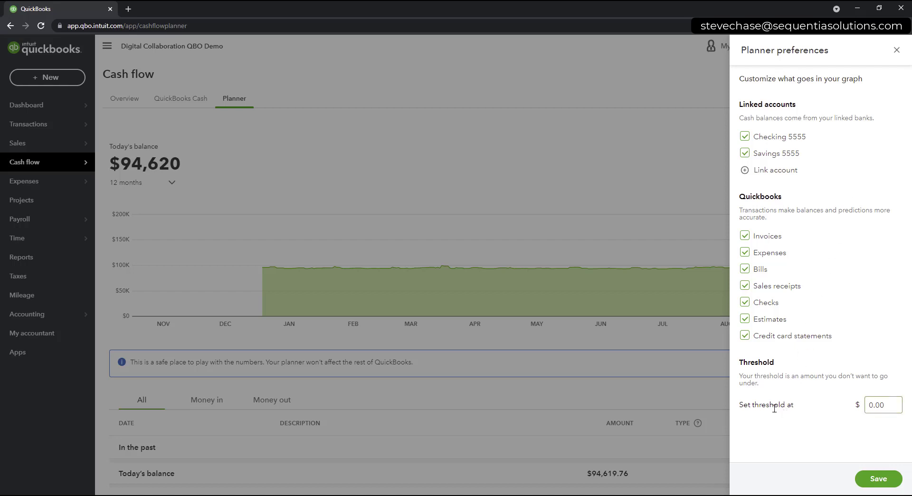
drag(889, 405, 850, 412)
click(887, 405)
click(896, 50)
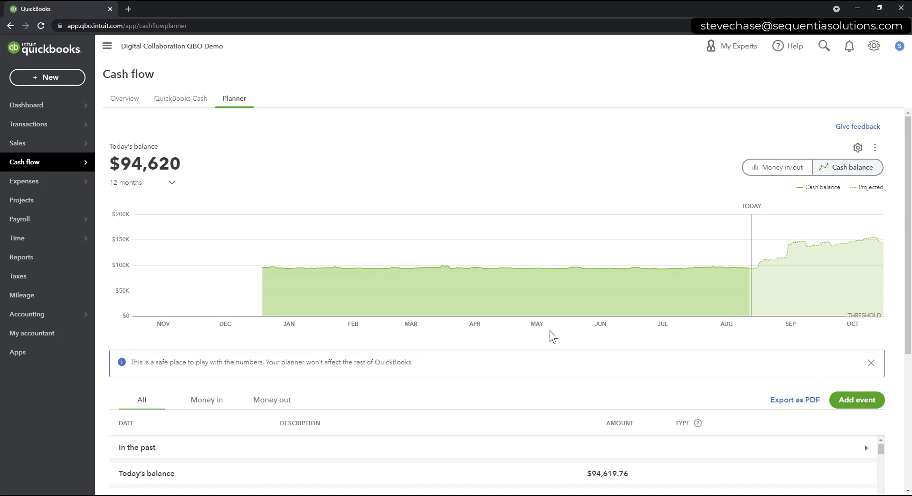
- Examine the dates, amounts and types of the planner's upcoming transactions through late September 2021
scroll(552, 336, down, 2)
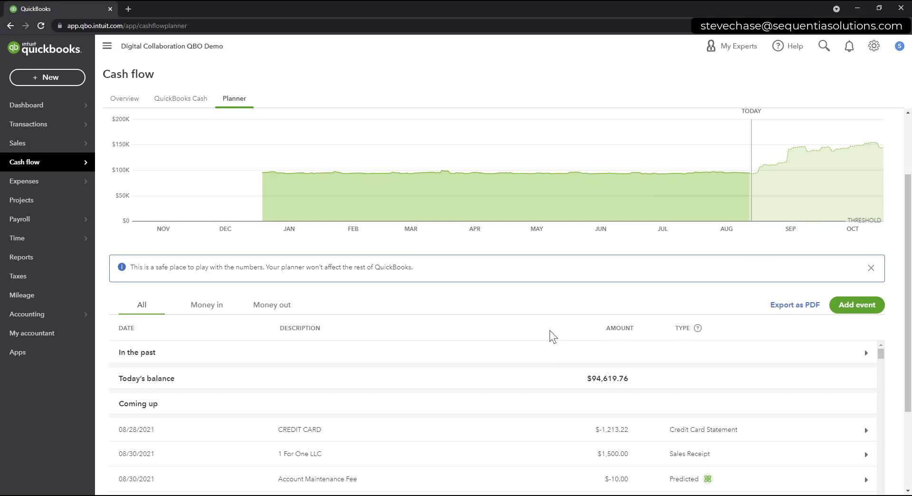
scroll(553, 336, down, 2)
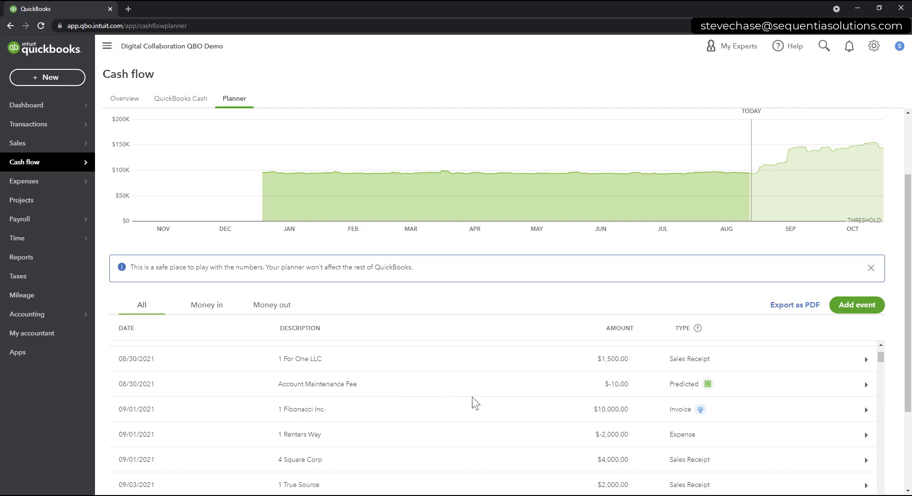
mouse_move(709, 388)
scroll(710, 392, down, 2)
scroll(711, 394, down, 2)
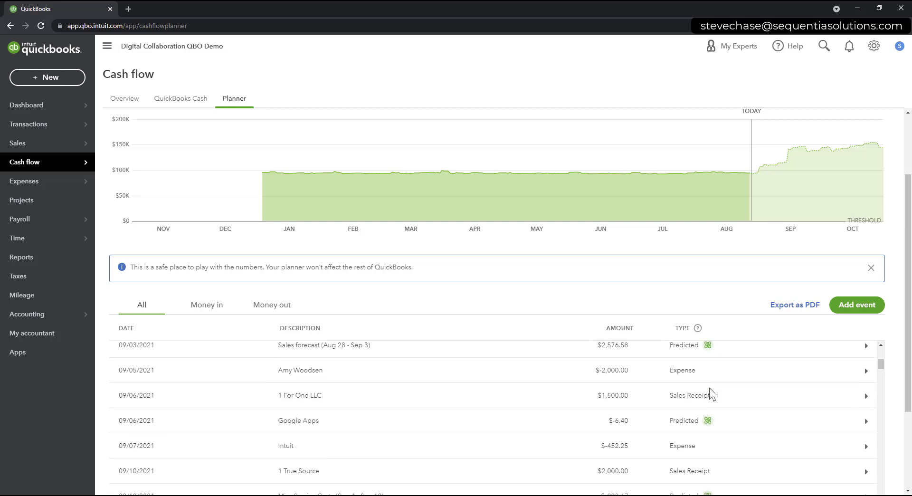
scroll(711, 393, down, 4)
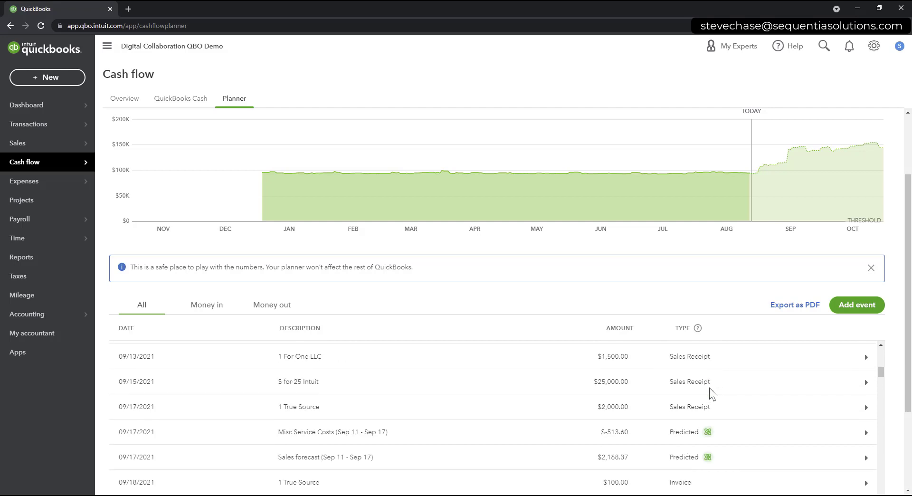
scroll(711, 393, down, 2)
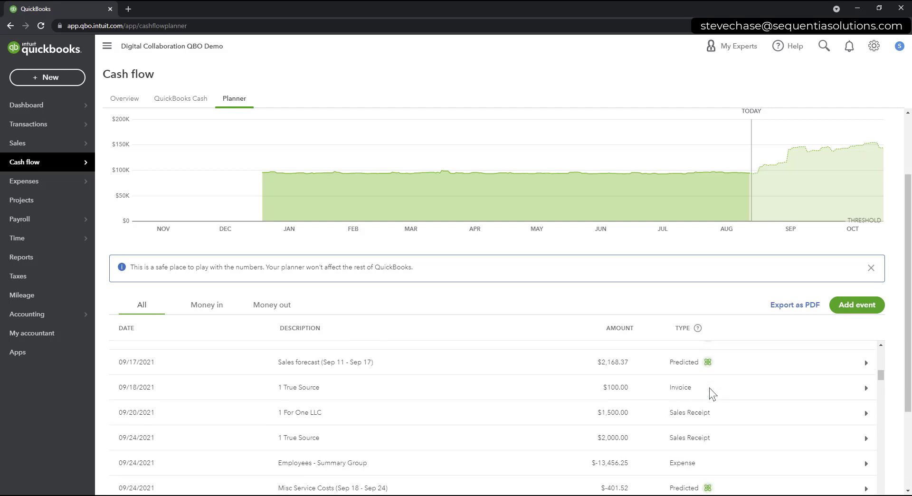
scroll(711, 393, down, 2)
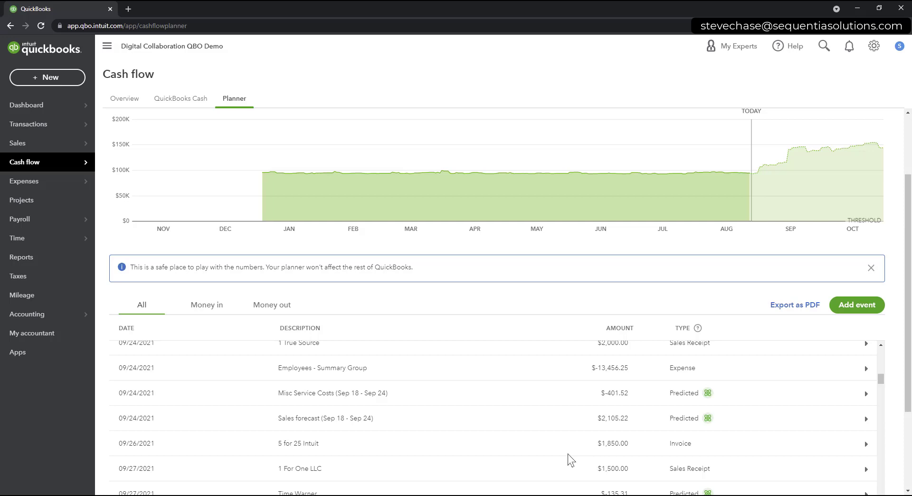
- Check the list of recurring transactions and return to the cash flow planner
click(871, 48)
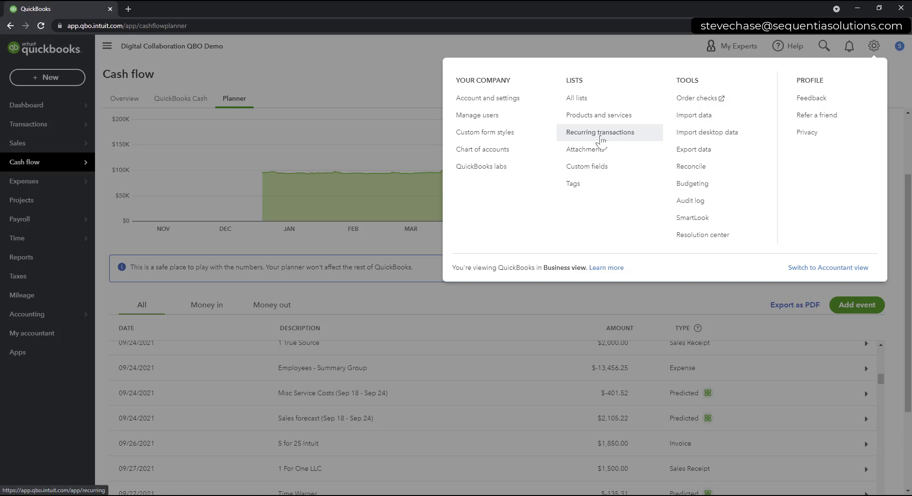
click(600, 137)
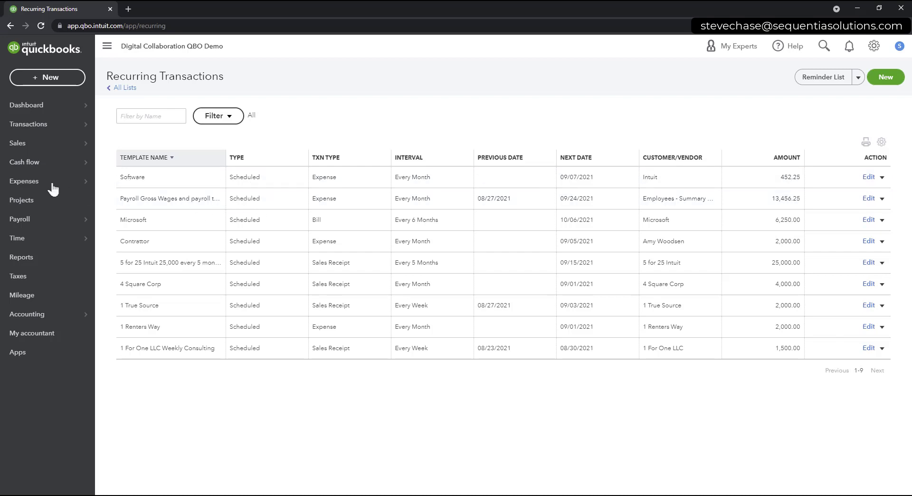
mouse_move(102, 184)
click(107, 199)
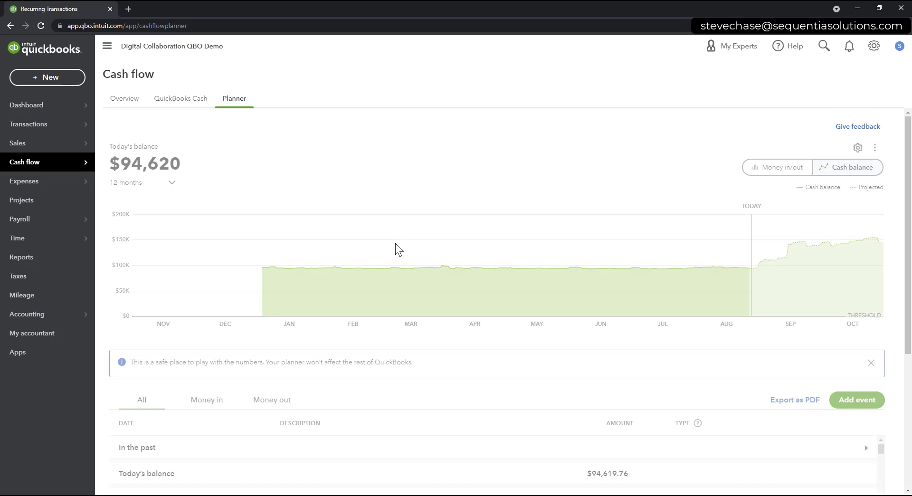
- Open the details of the 09/05/2021 expense in the planner list and review its editable date and amount
scroll(466, 366, down, 5)
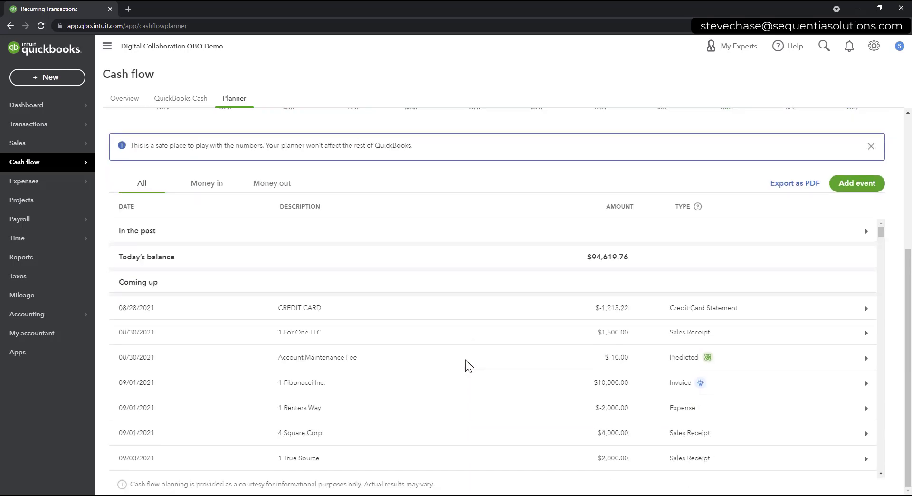
scroll(466, 366, up, 2)
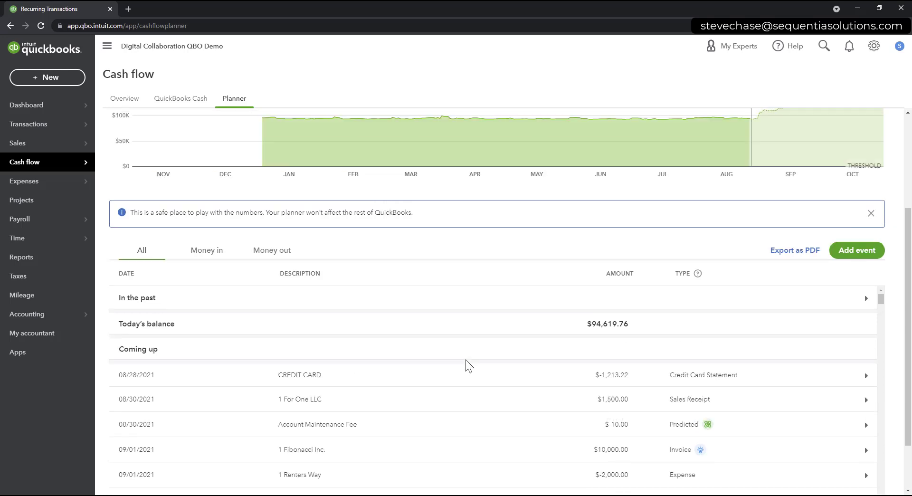
scroll(466, 367, down, 4)
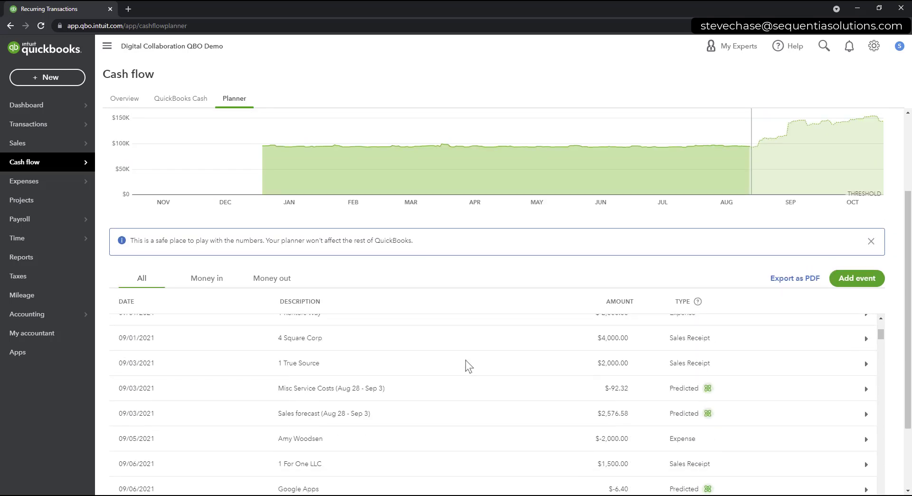
click(419, 445)
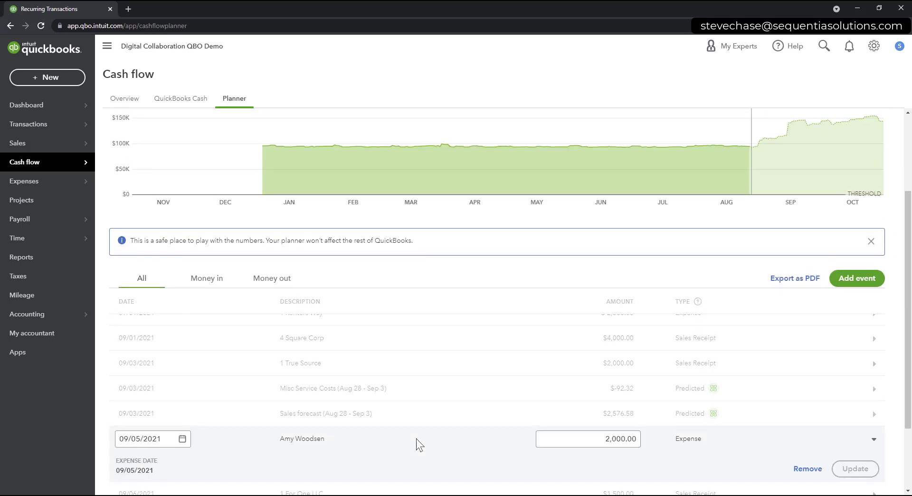
scroll(418, 443, down, 2)
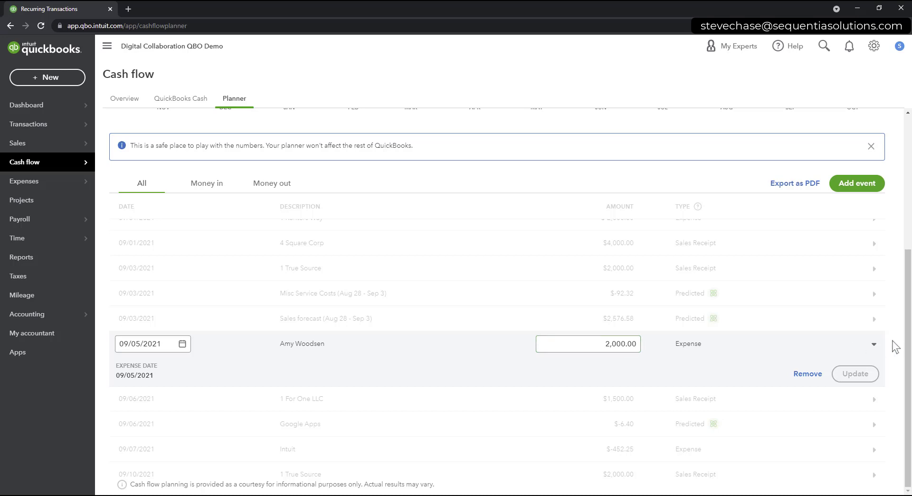
scroll(489, 322, up, 4)
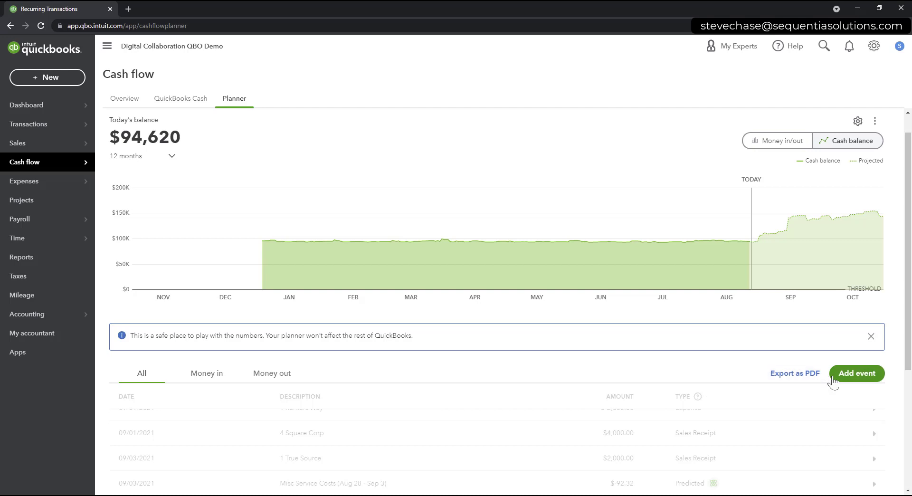
- Start a new planned event dated 08/28/2021 and make it a repeating money-out item with a monthly frequency
click(858, 374)
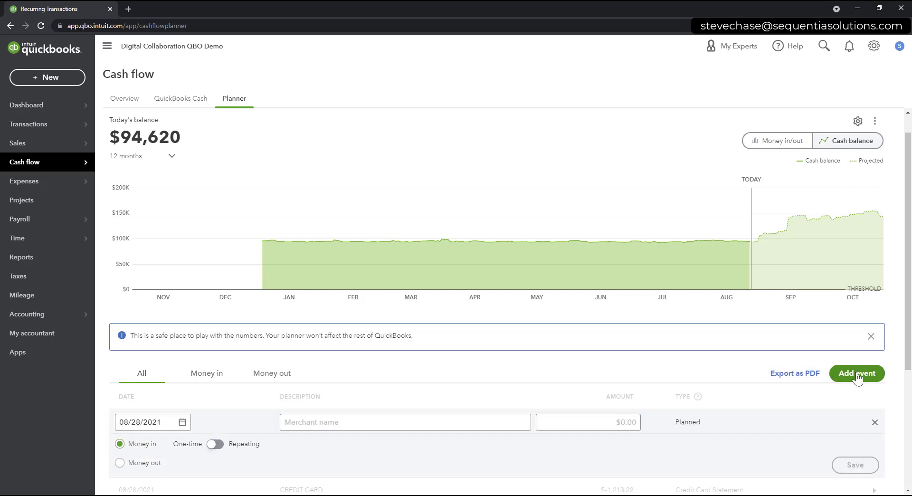
scroll(644, 368, down, 2)
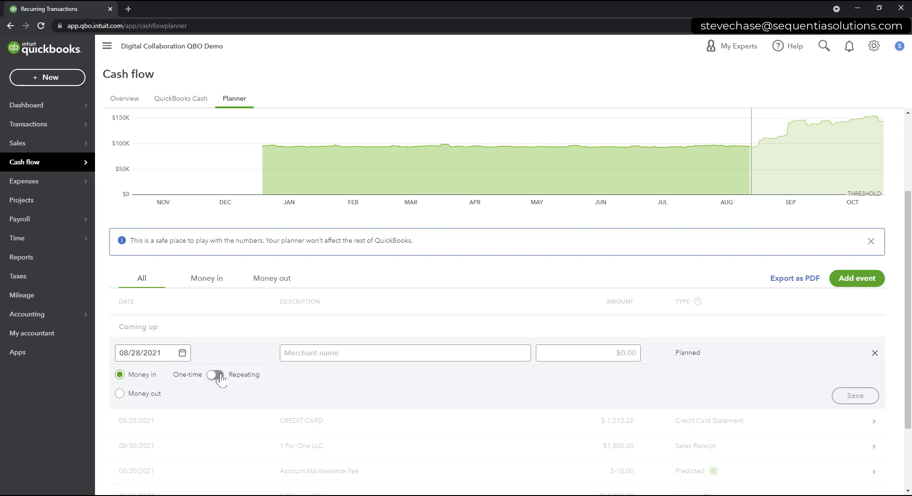
click(216, 375)
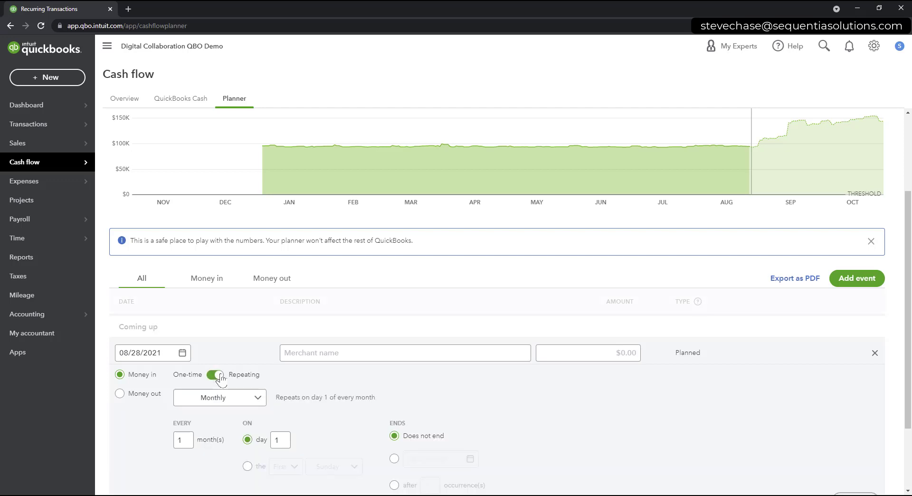
scroll(304, 381, down, 2)
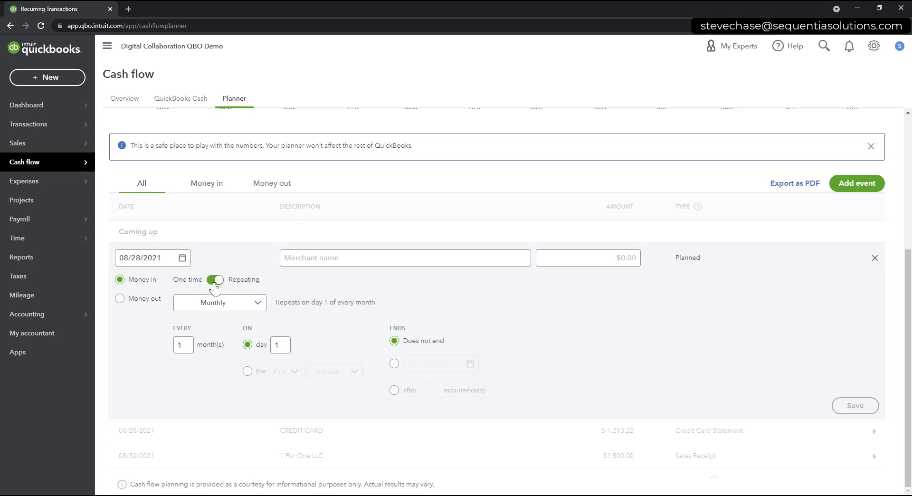
click(119, 299)
click(233, 307)
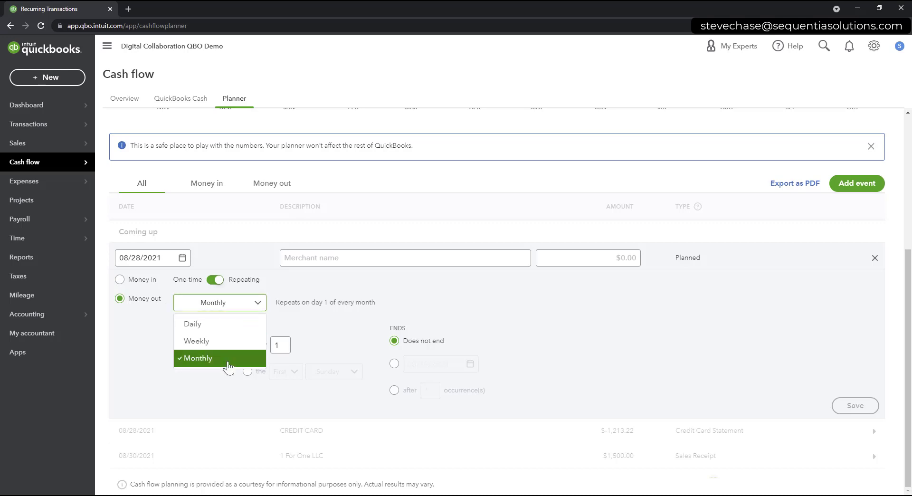
click(212, 356)
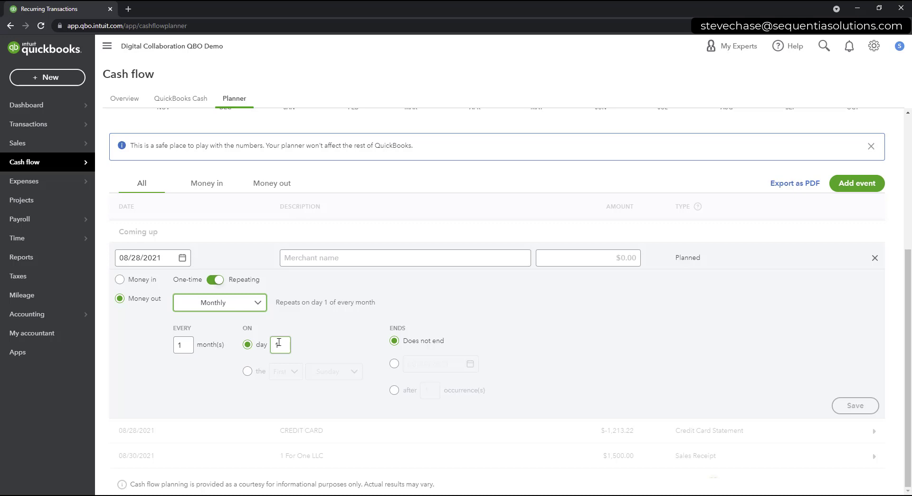
- Switch the monthly recurrence from a fixed day number to the first Sunday of every month
click(249, 374)
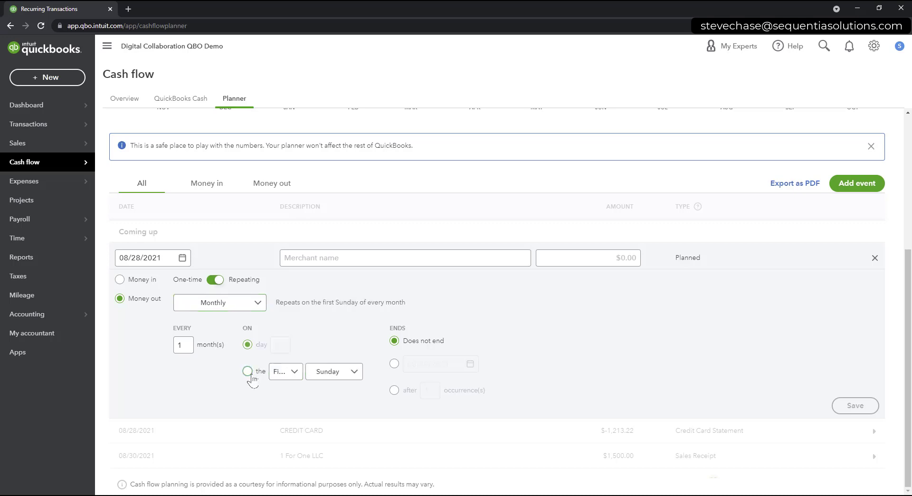
click(325, 374)
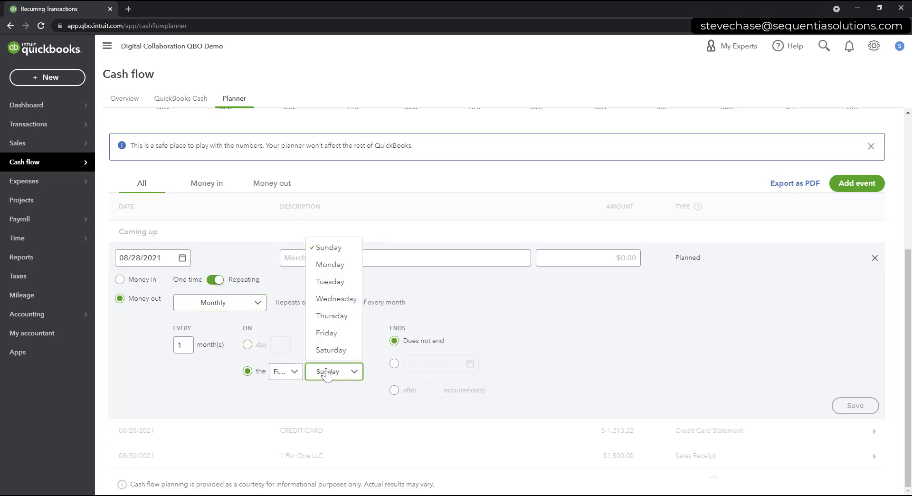
click(325, 373)
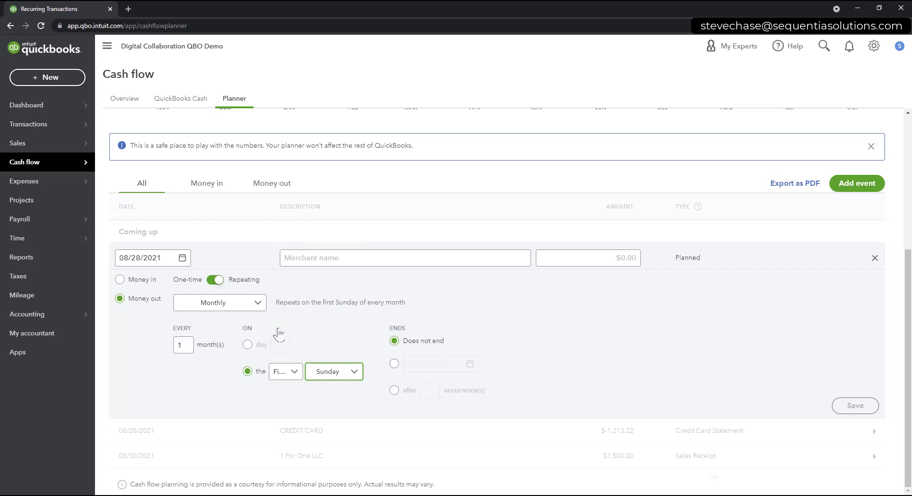
- Enter Rent as the event's description and 1,250.00 as its amount
click(351, 260)
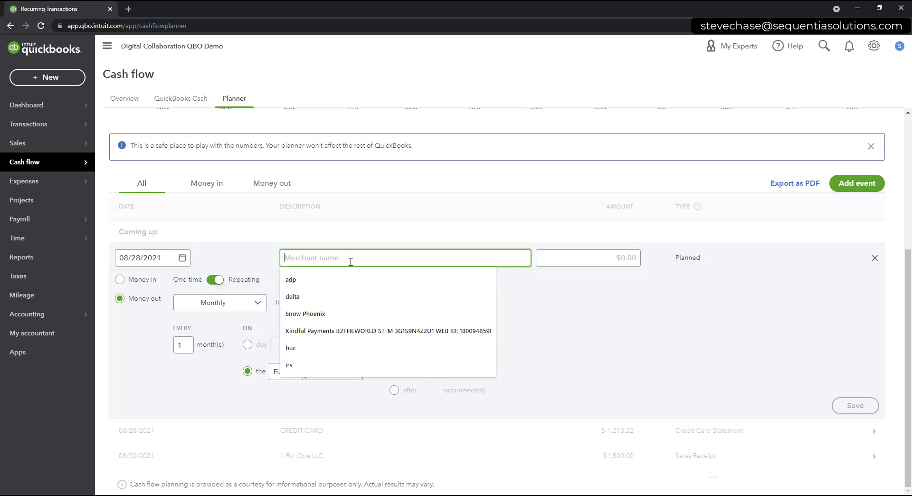
text(REnt)
key(BackSpace)
key(BackSpace)
key(BackSpace)
text(ent)
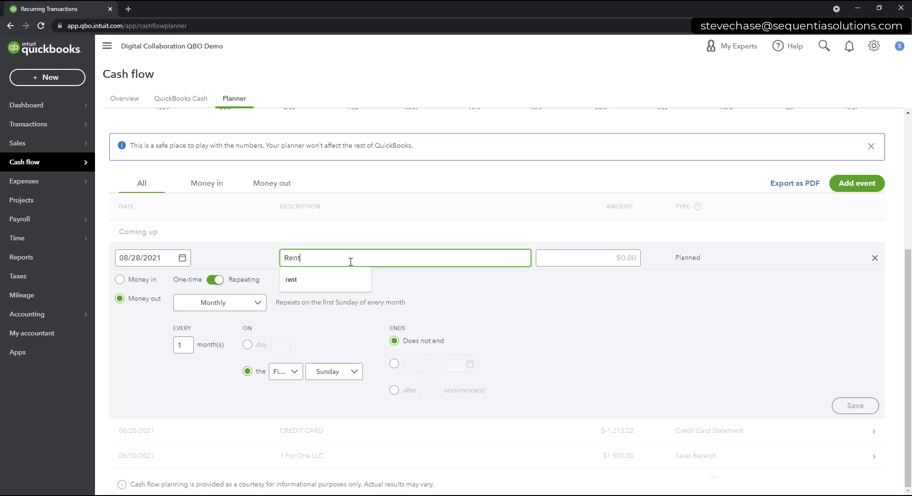
key(Tab)
text(1250)
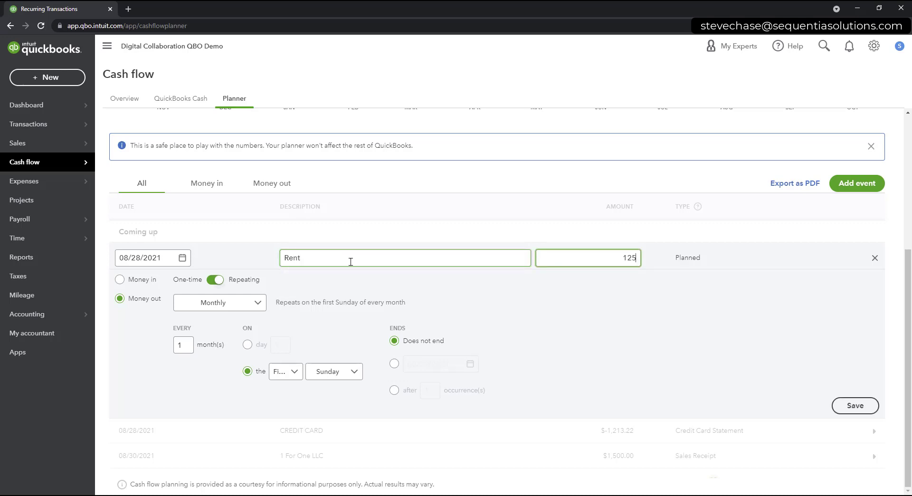
key(Tab)
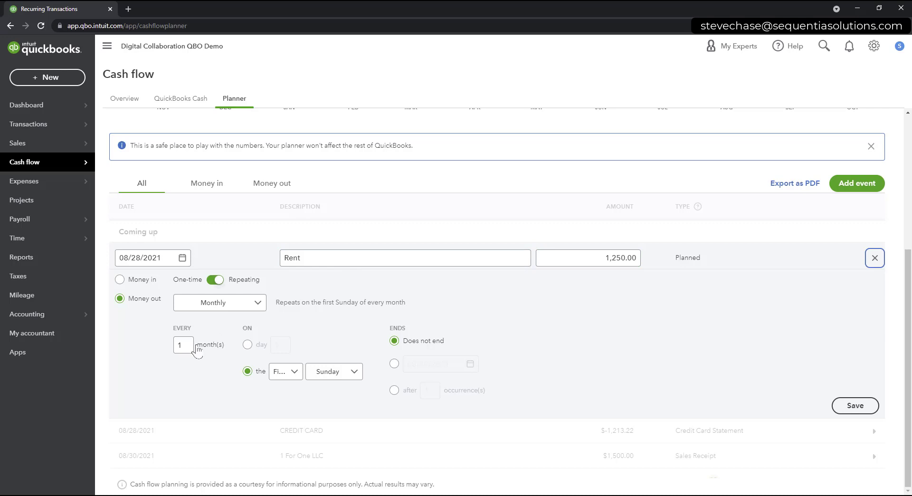
- Set the Rent event's recurrence to end after 12 occurrences
click(393, 390)
click(431, 392)
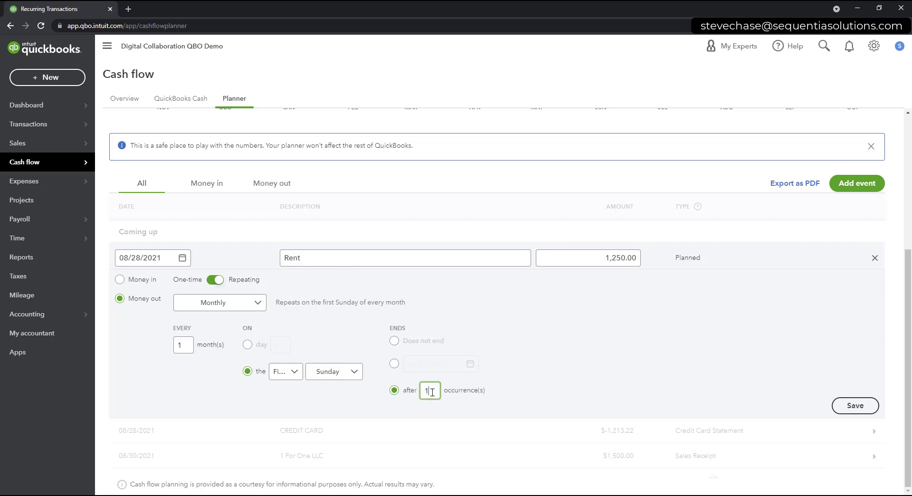
text(2)
click(517, 380)
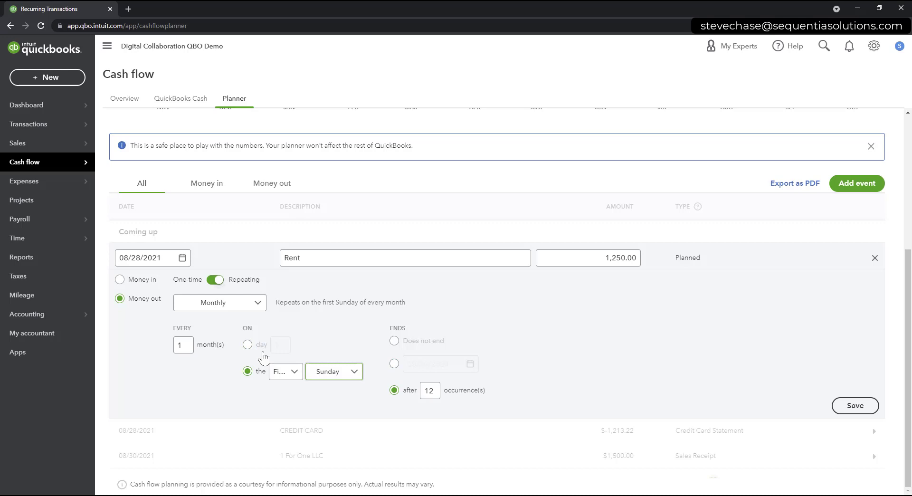
- Change the Rent event's recurrence to the first Monday of every month and save the event
click(349, 373)
click(330, 264)
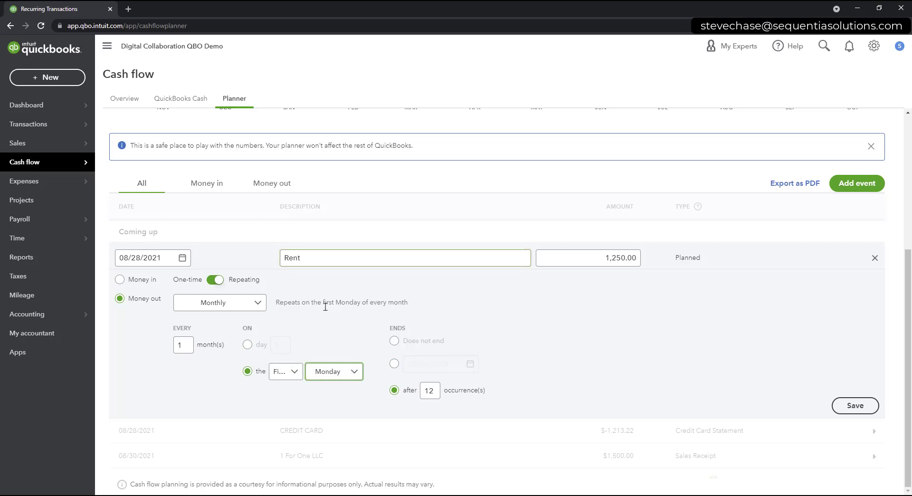
click(290, 374)
click(290, 393)
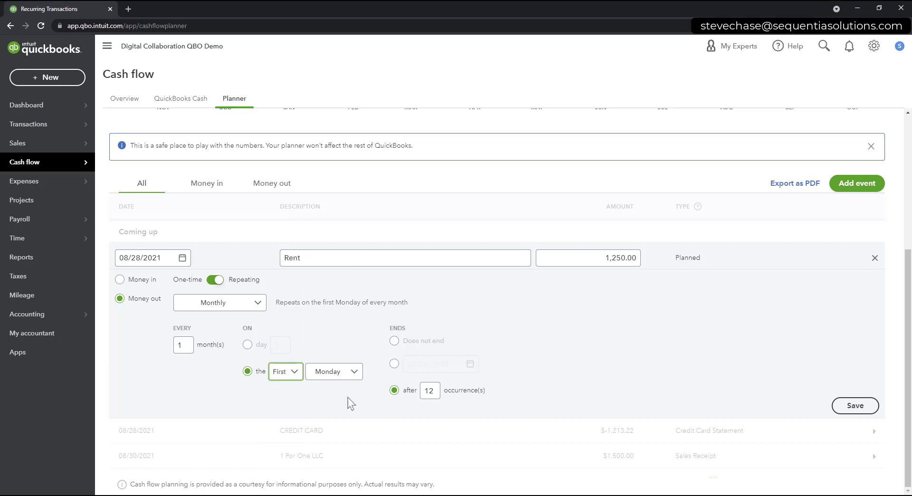
click(854, 407)
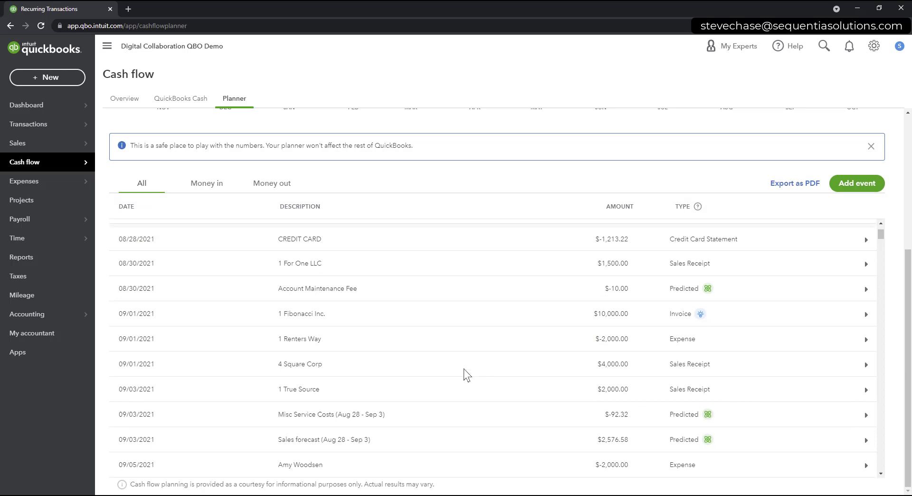
- Check the projected cash balance chart, start another planned event and set its date to 10/15/2021
scroll(465, 373, up, 5)
mouse_move(817, 279)
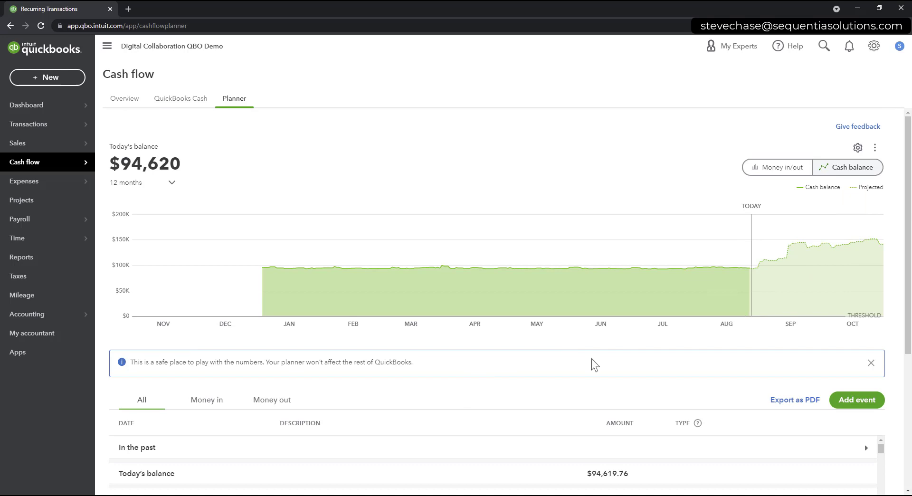
scroll(437, 417, down, 1)
scroll(437, 420, down, 1)
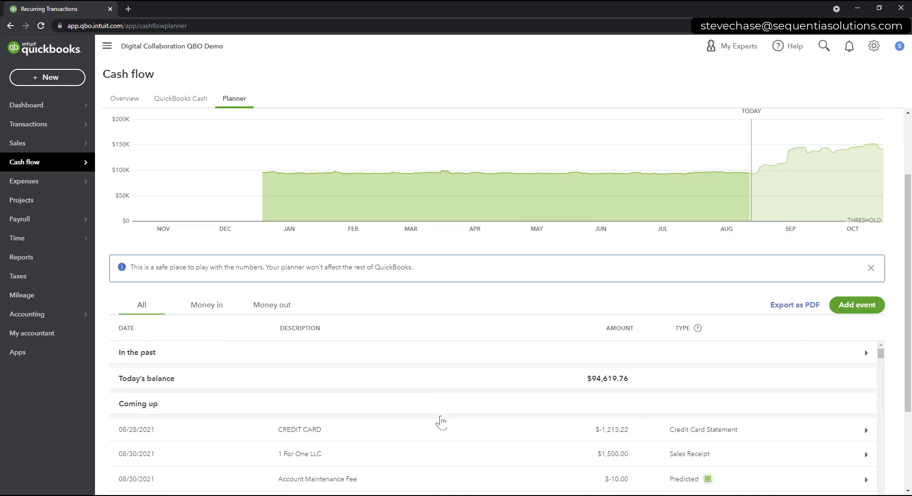
click(863, 311)
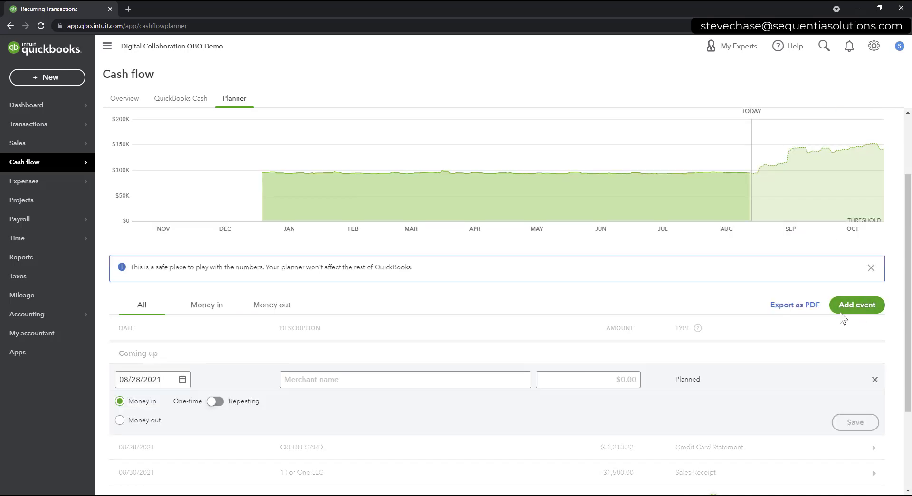
click(183, 380)
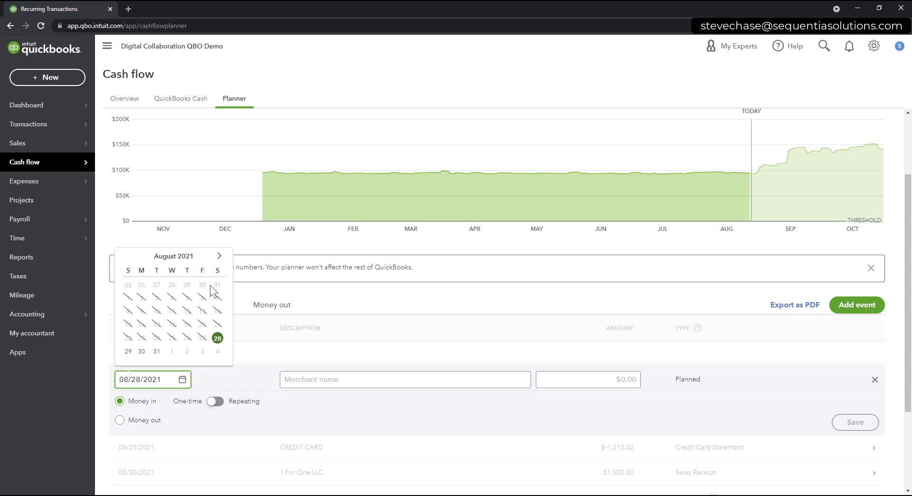
click(219, 255)
click(219, 255)
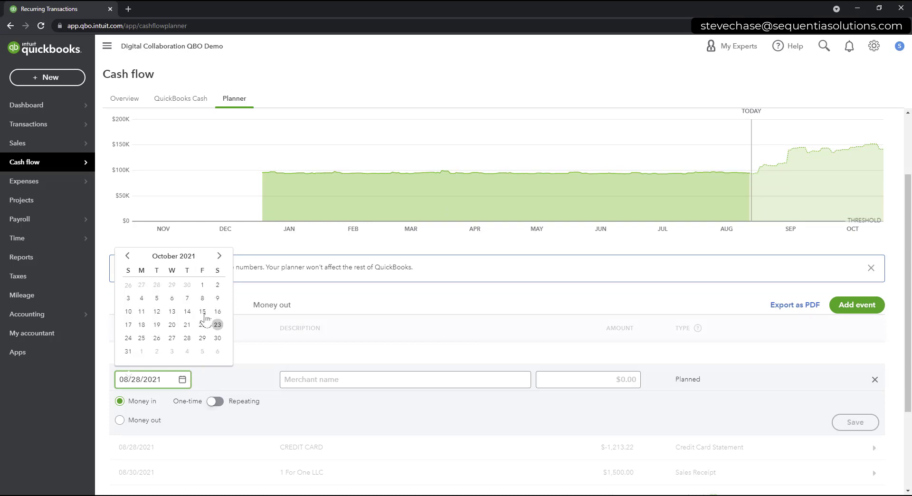
click(203, 311)
- Describe the event as Equipment with an amount of 35,000.00, mark it as money out and save it
click(344, 380)
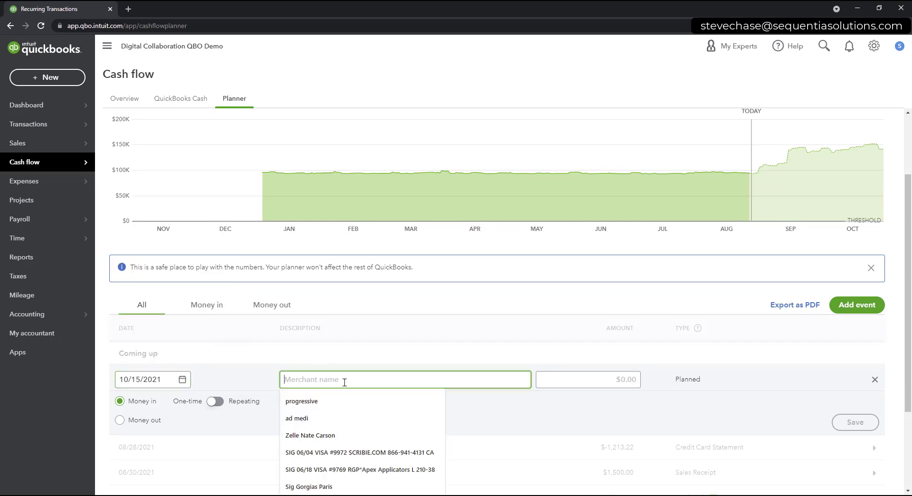
text(Equipment)
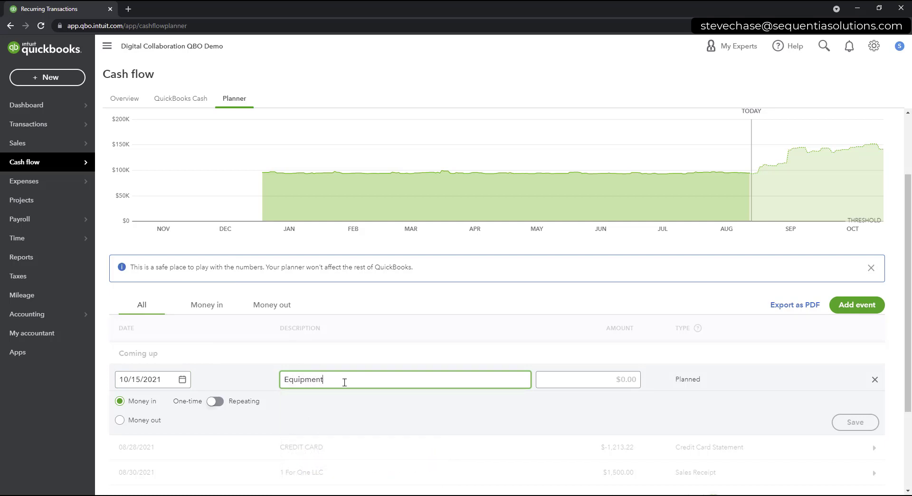
key(Tab)
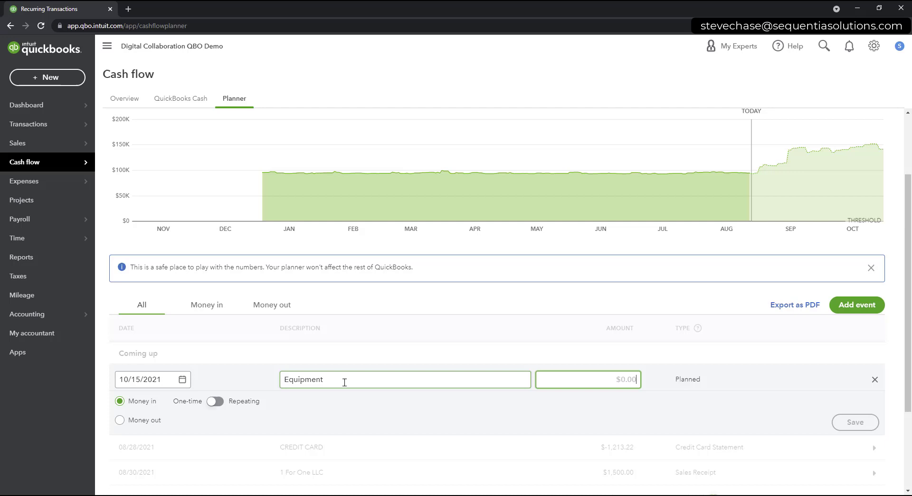
text(35000)
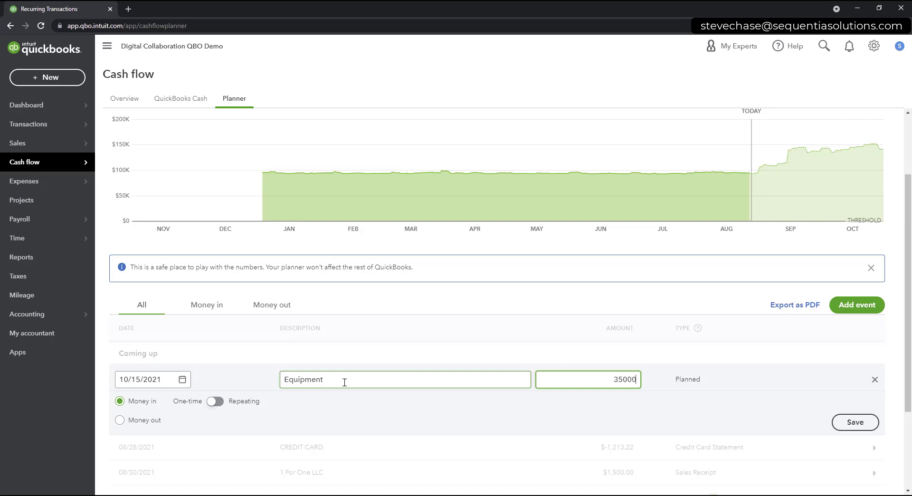
click(355, 406)
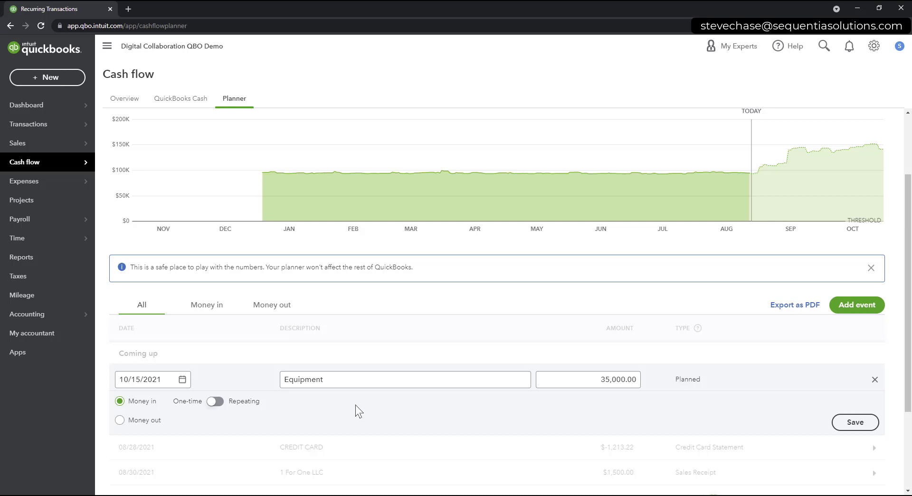
click(119, 420)
click(851, 425)
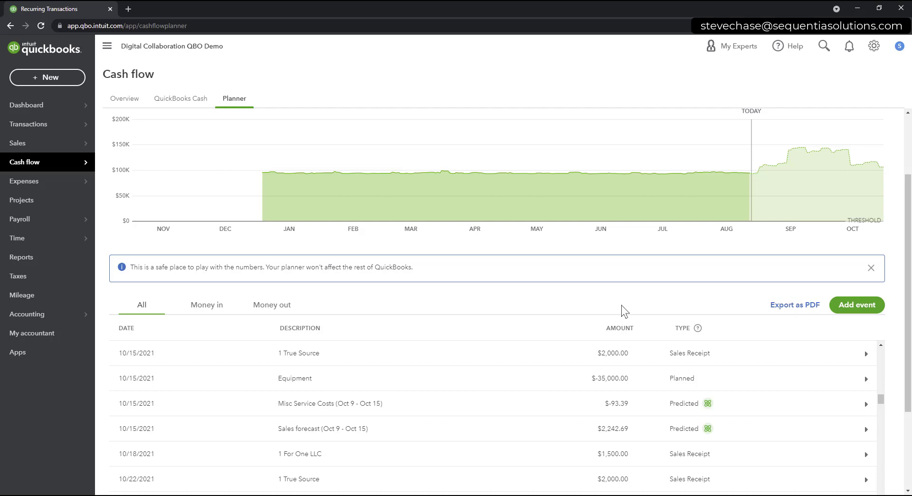
- Check the recurring Rent event dated 02/07/2022 in the planner list and export the cash flow plan as a PDF
scroll(624, 311, up, 2)
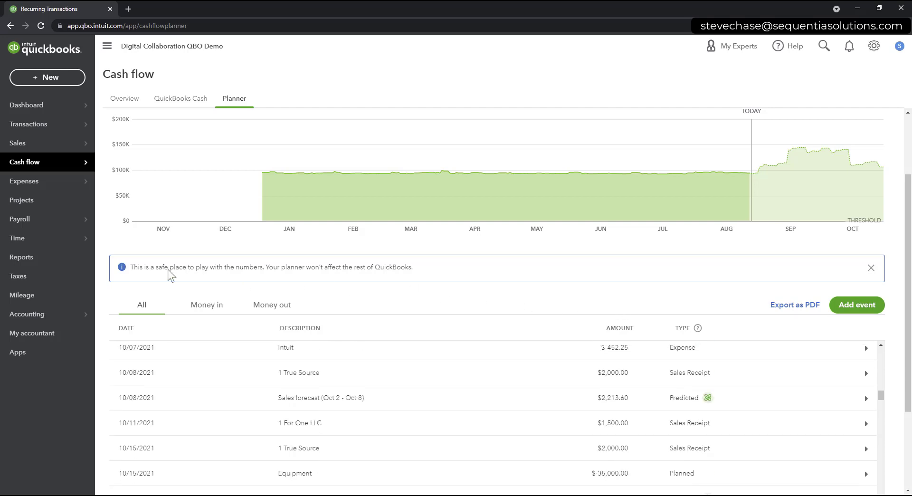
drag(143, 268, 256, 269)
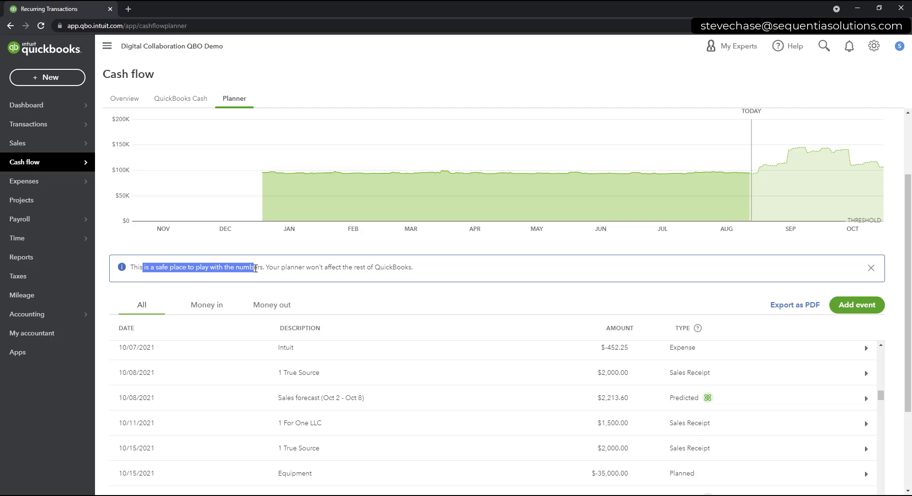
scroll(376, 396, down, 8)
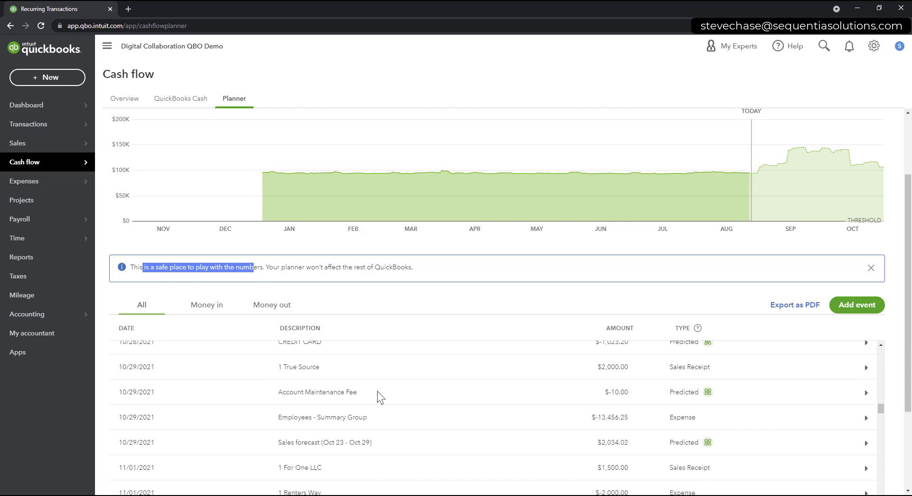
scroll(362, 420, down, 15)
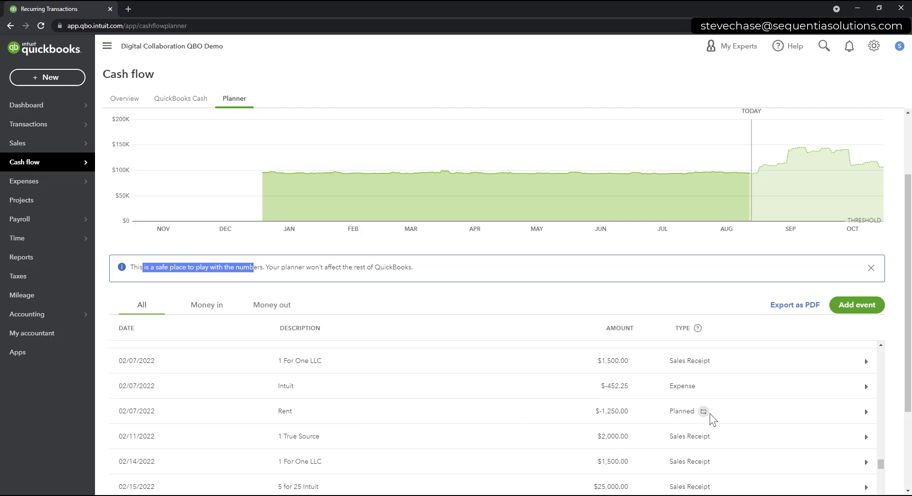
mouse_move(711, 419)
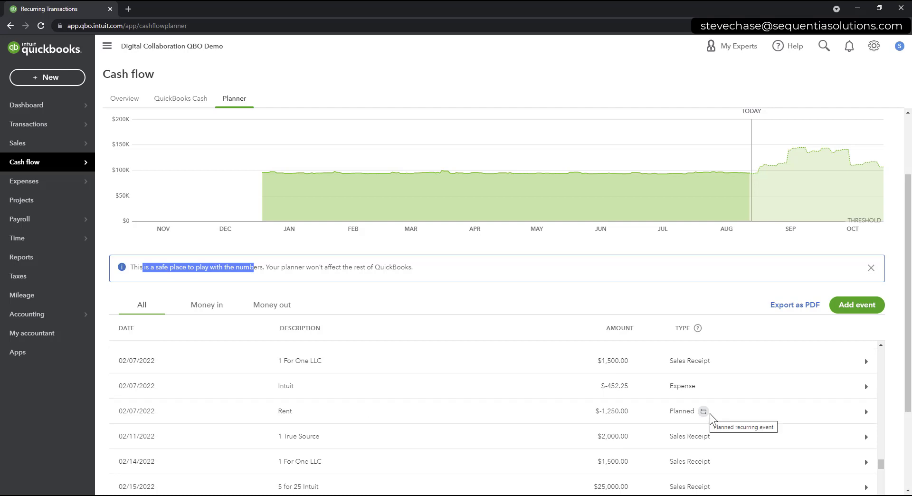
click(785, 309)
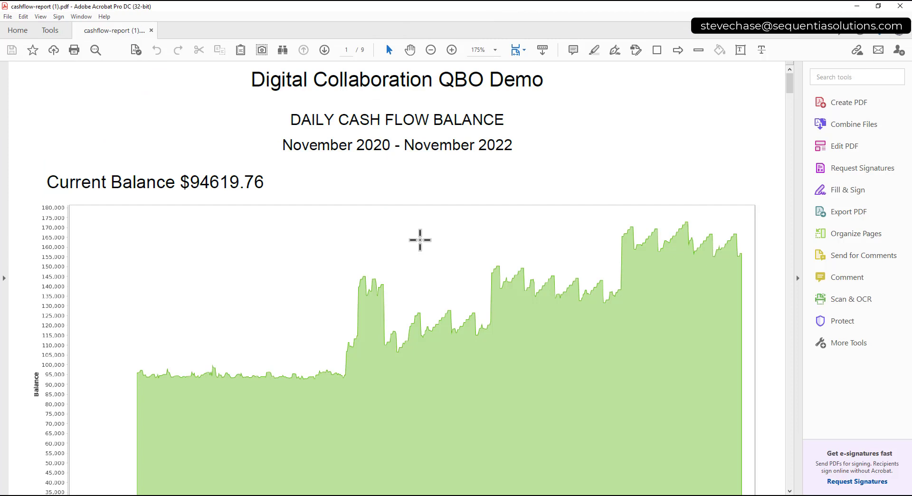
- Review the exported cash flow report from the daily balance chart through the monthly summary to the October 2021 future events and transactions
scroll(358, 385, down, 3)
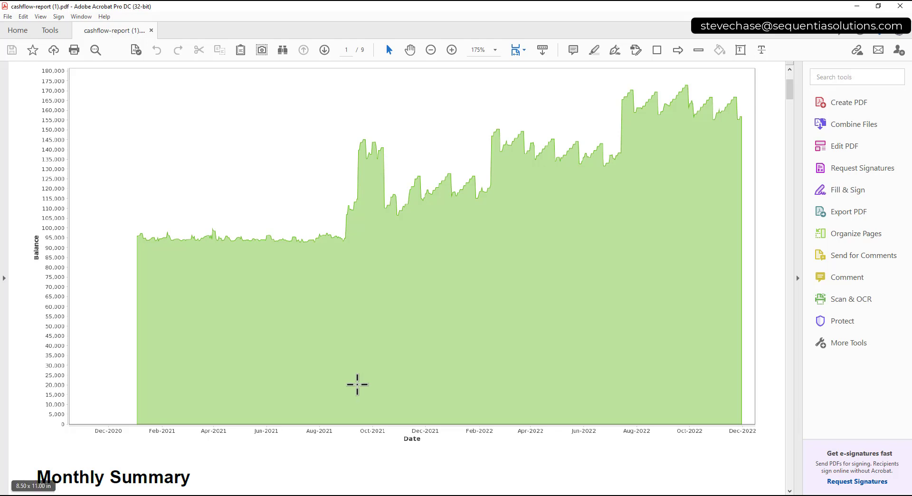
scroll(323, 378, down, 3)
scroll(323, 378, down, 2)
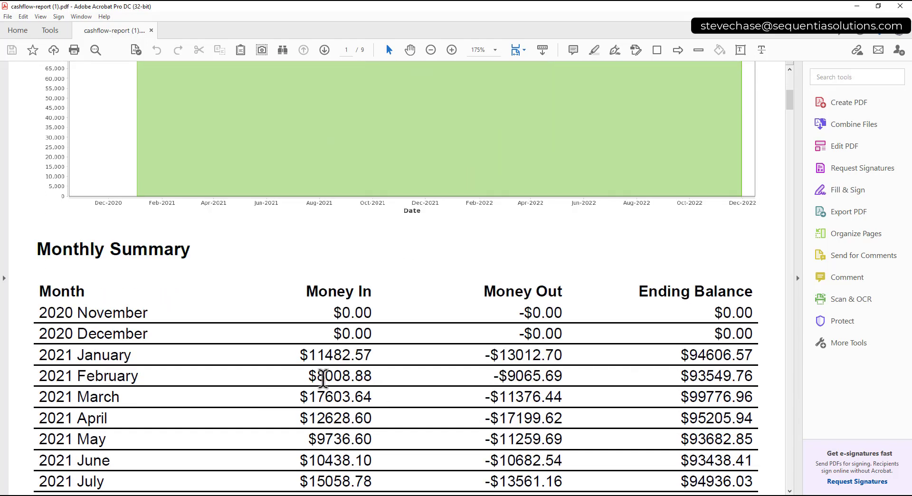
scroll(426, 371, down, 2)
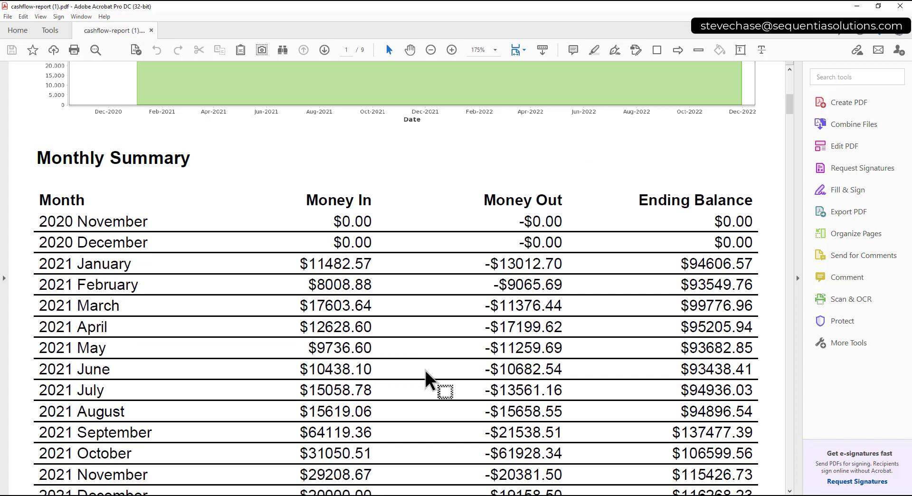
scroll(425, 371, down, 6)
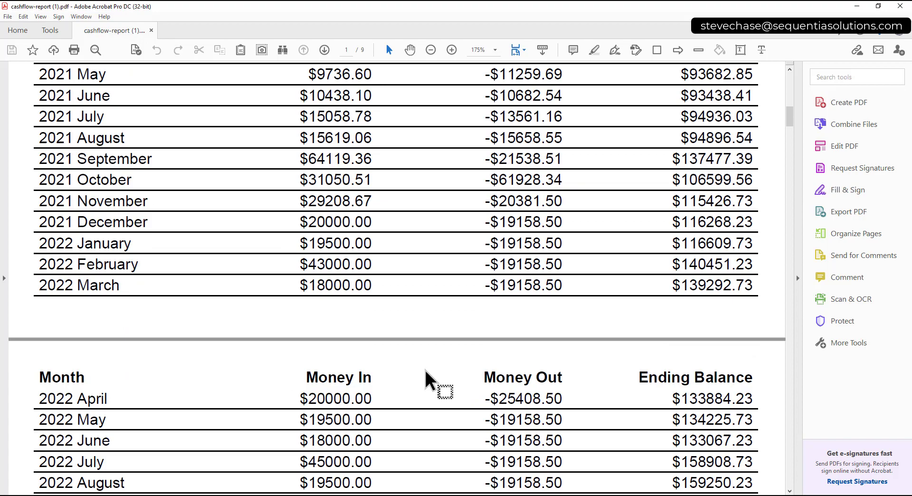
scroll(425, 369, down, 4)
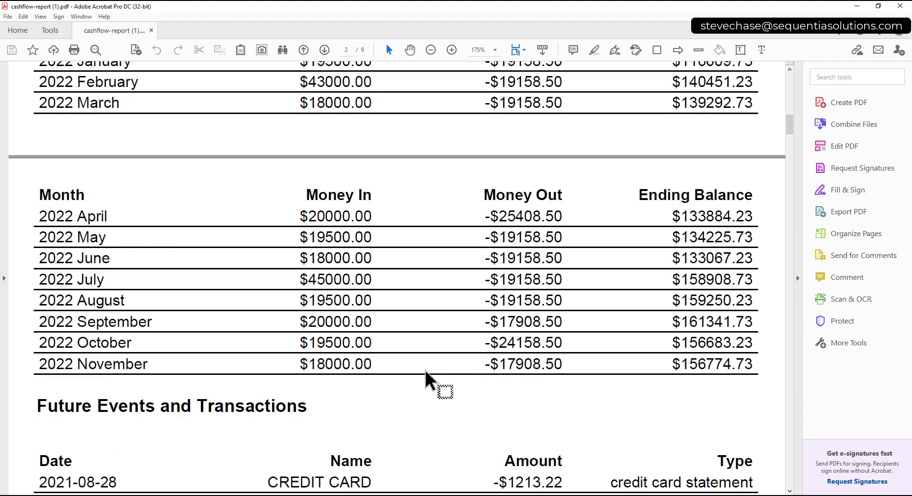
scroll(425, 370, down, 7)
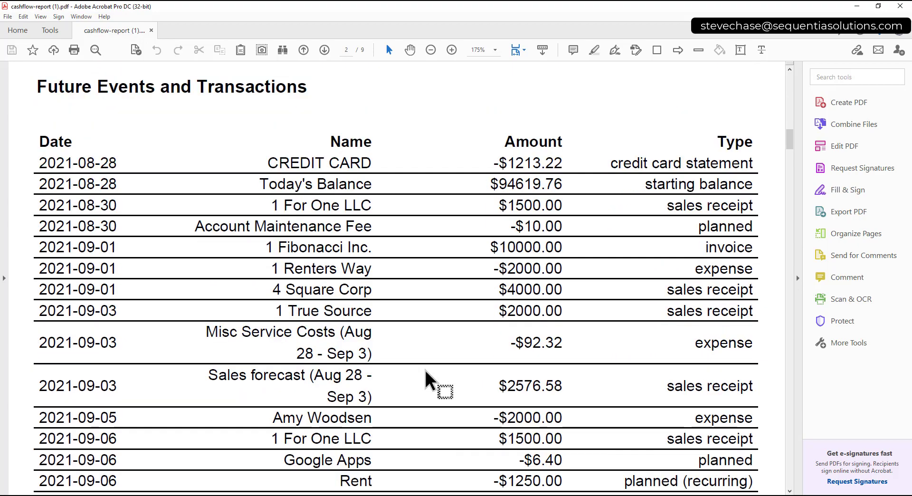
scroll(426, 369, down, 17)
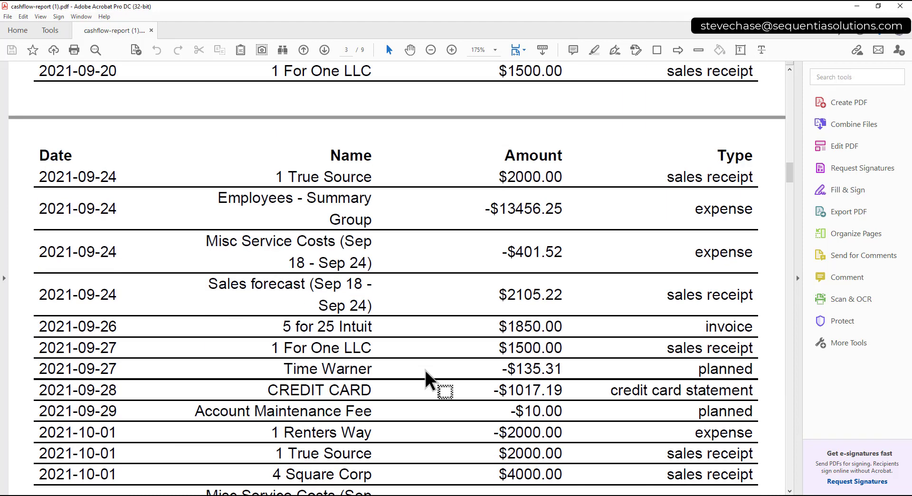
scroll(426, 370, down, 11)
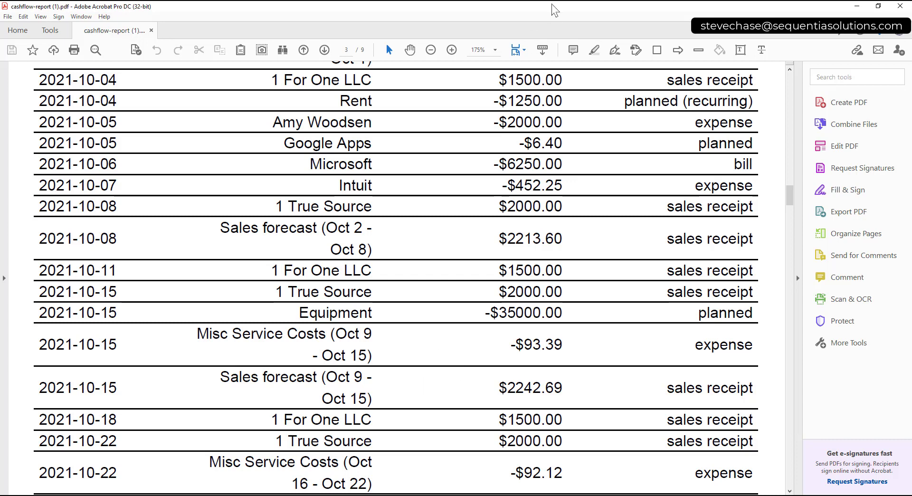
- Switch back to the QuickBooks Online cash flow planner and show its 12-month chart as money in/out
drag(555, 10, 3, 223)
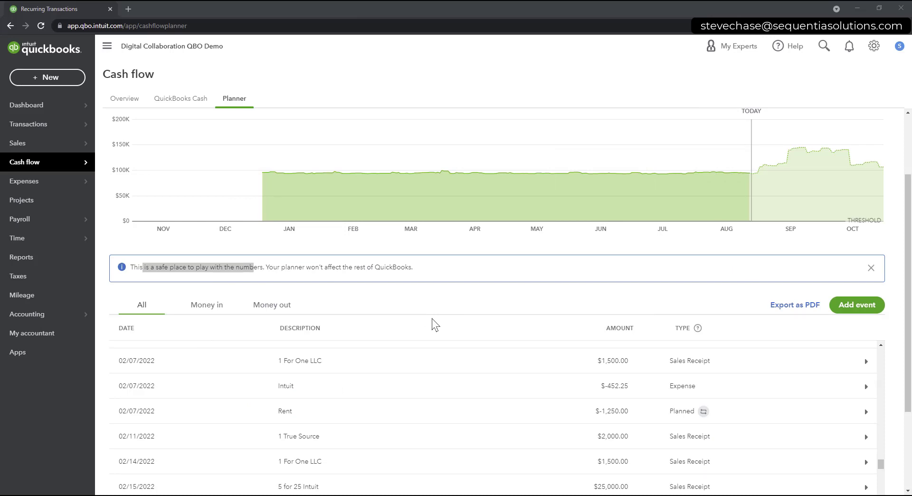
click(128, 202)
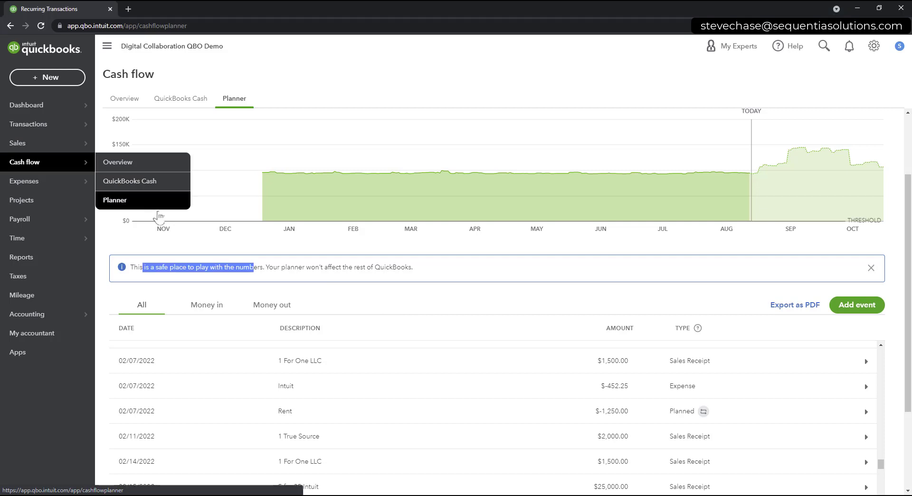
scroll(245, 257, up, 2)
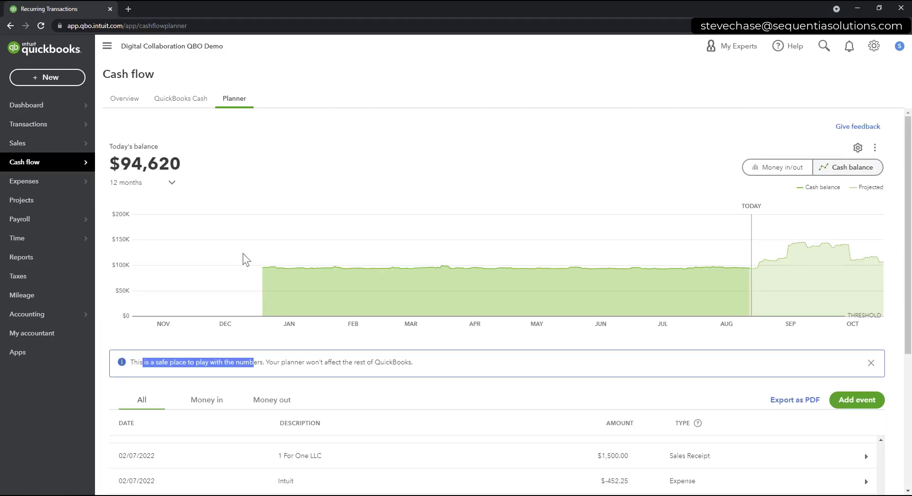
click(767, 177)
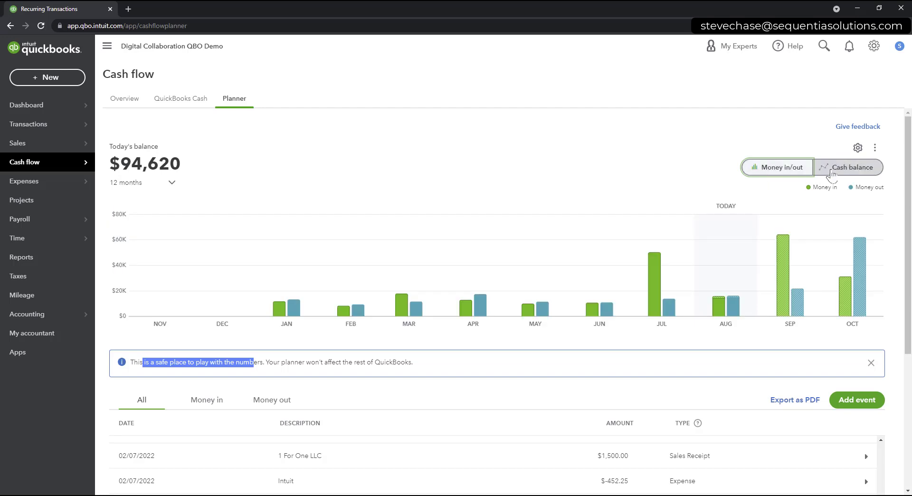